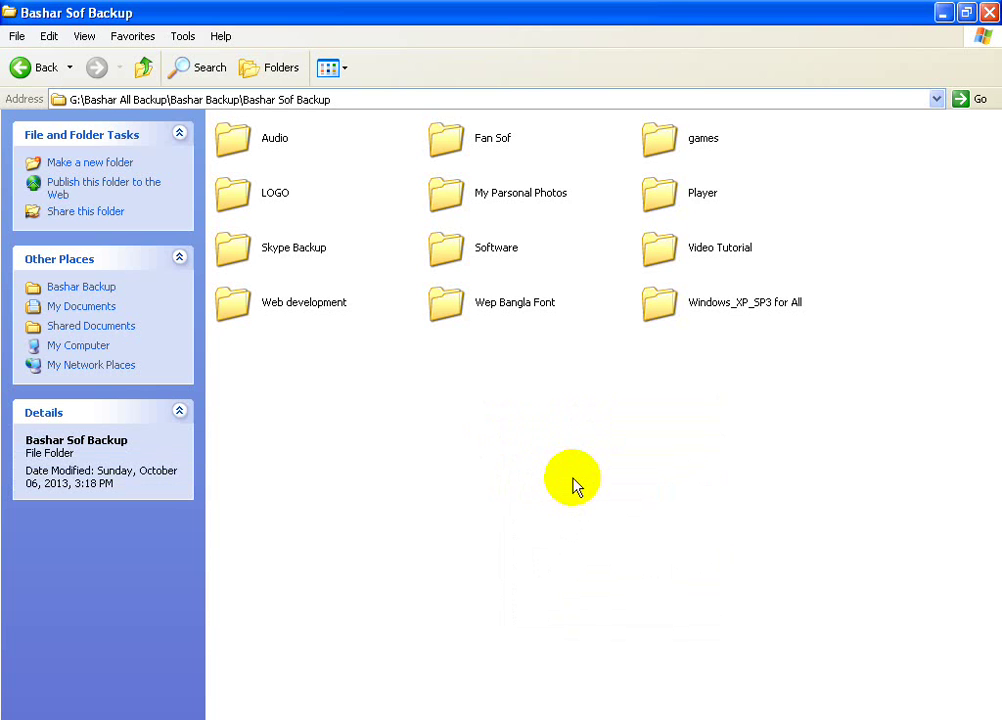
# - Open the KM Player folder inside the Player folder and refresh its contents
pyautogui.doubleClick(664, 194)
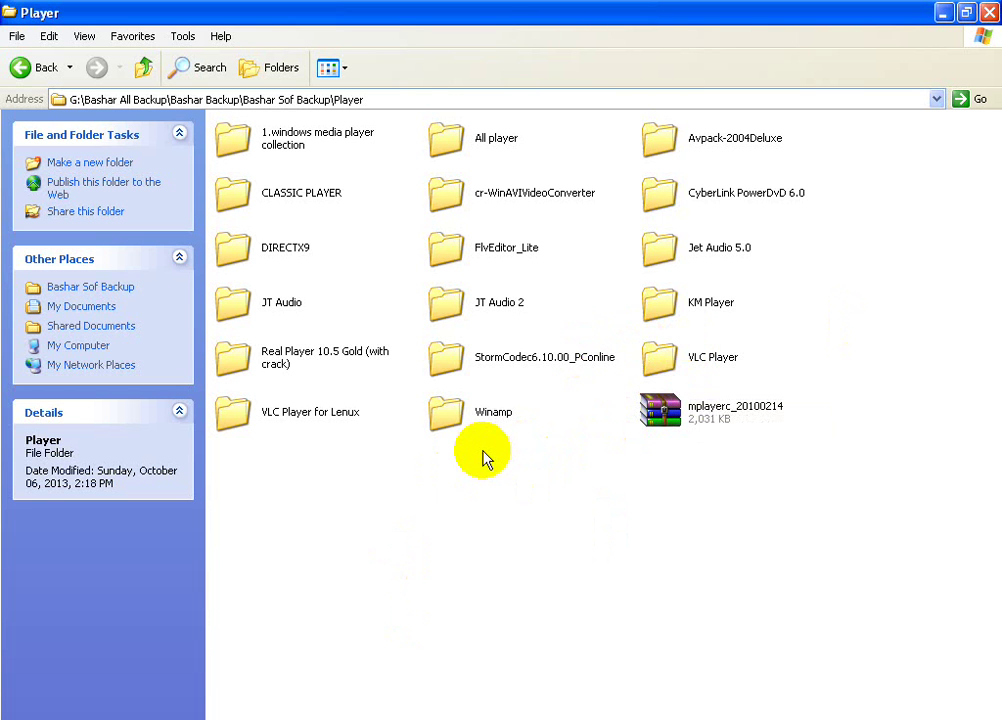
pyautogui.doubleClick(690, 305)
pyautogui.rightClick(391, 272)
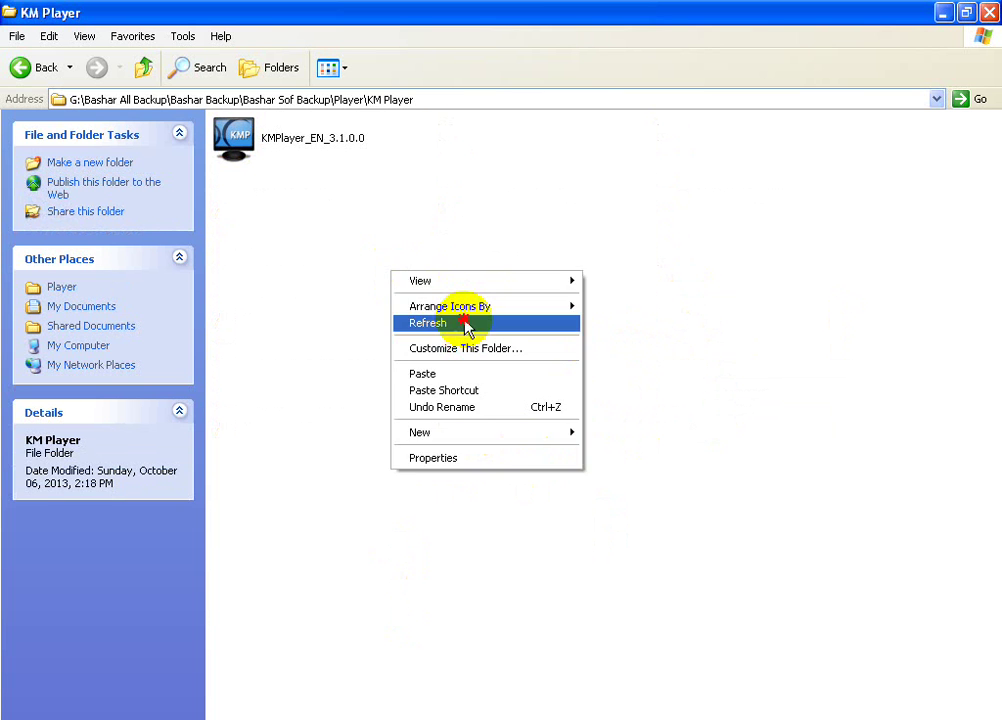
pyautogui.click(481, 326)
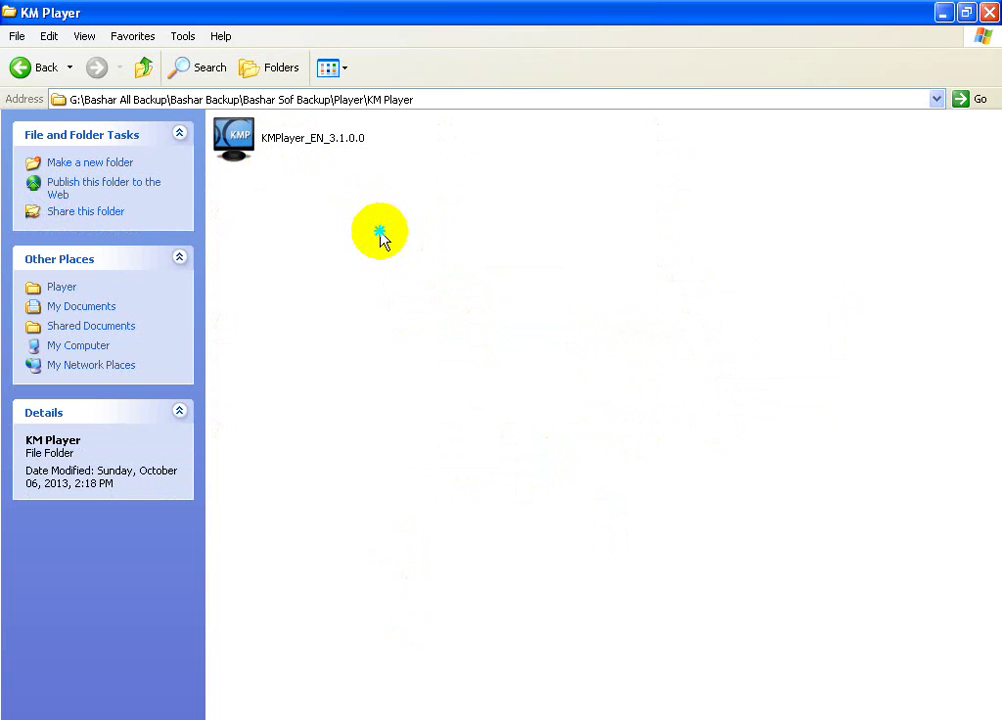
pyautogui.rightClick(367, 214)
pyautogui.click(411, 265)
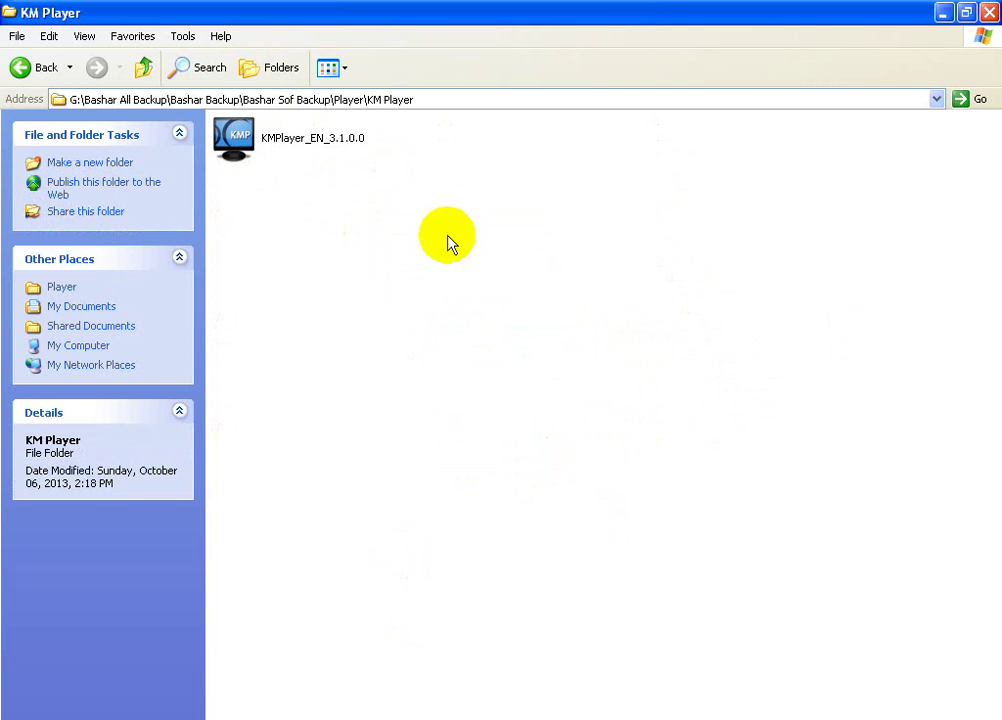
pyautogui.click(283, 146)
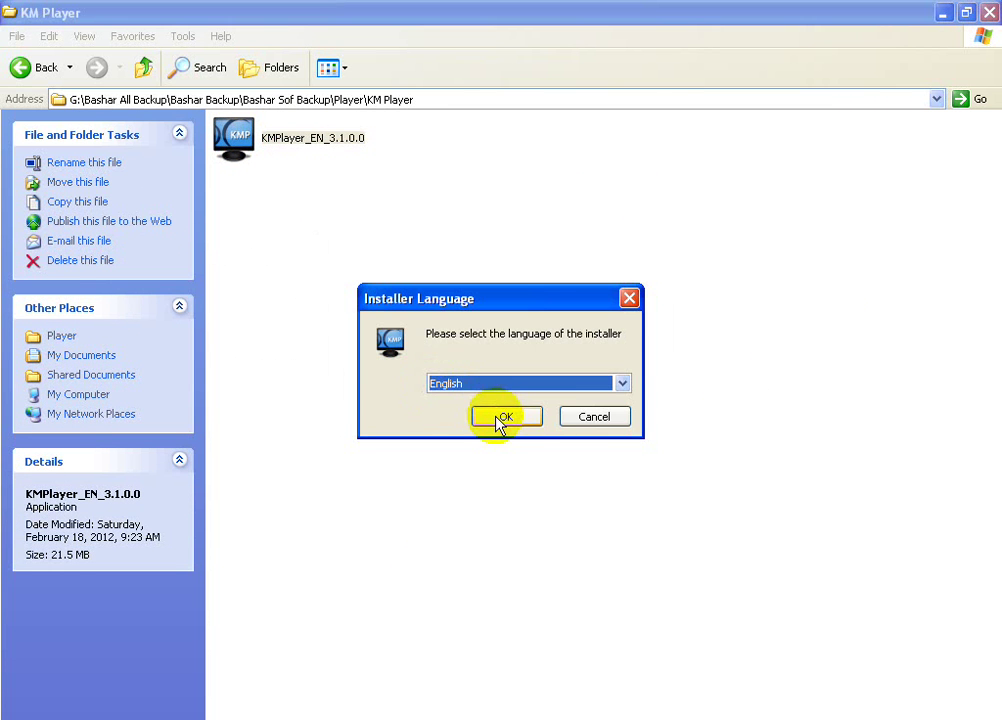
pyautogui.click(503, 417)
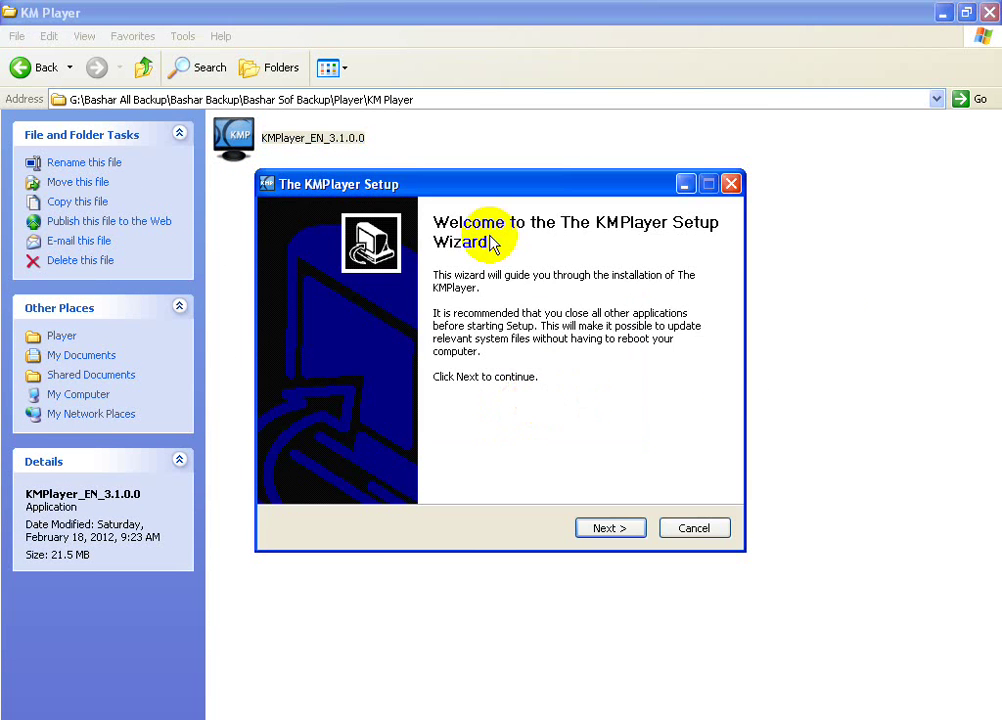
pyautogui.moveTo(398, 189); pyautogui.dragTo(489, 182)
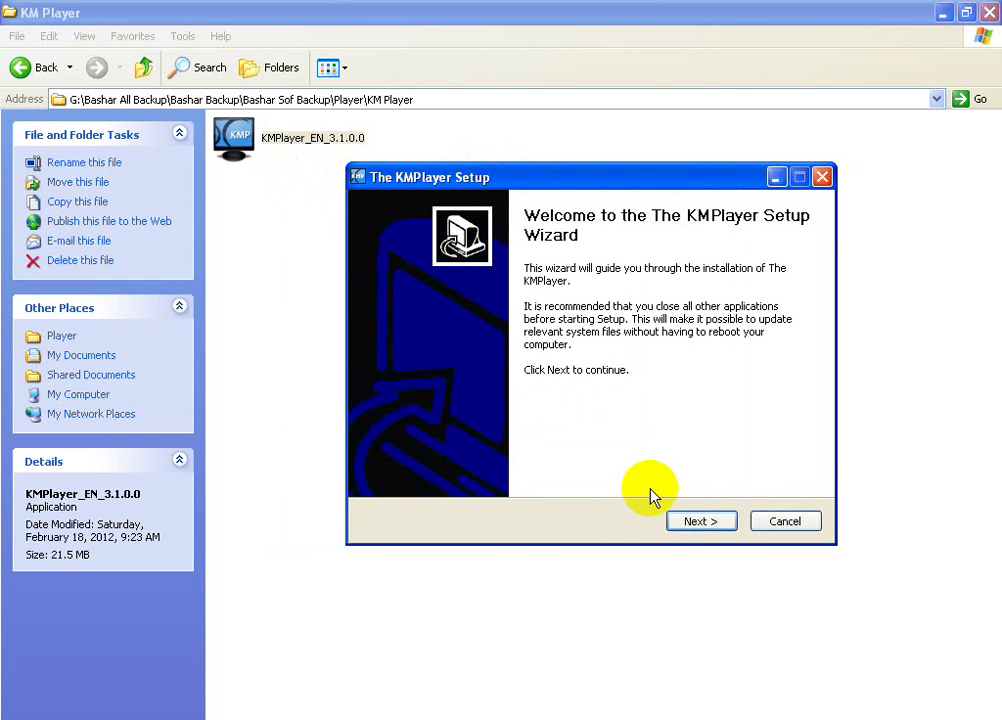
pyautogui.click(757, 523)
pyautogui.click(465, 427)
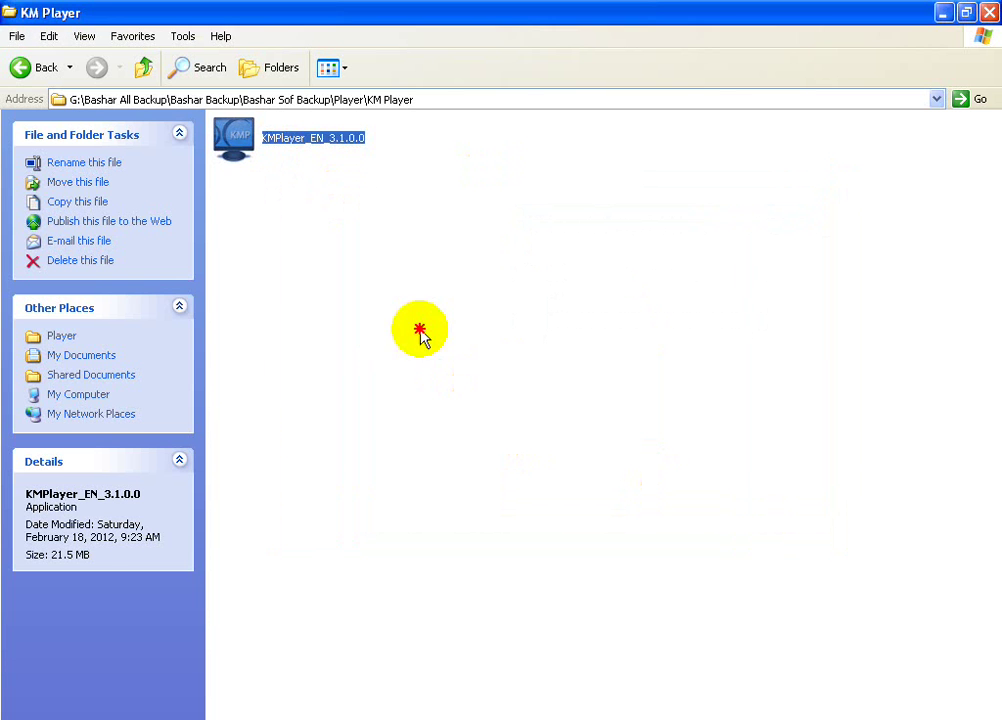
pyautogui.click(420, 336)
# - Launch the KMPlayer_EN_3.1.0.0 installer and confirm English as the installer language
pyautogui.doubleClick(304, 150)
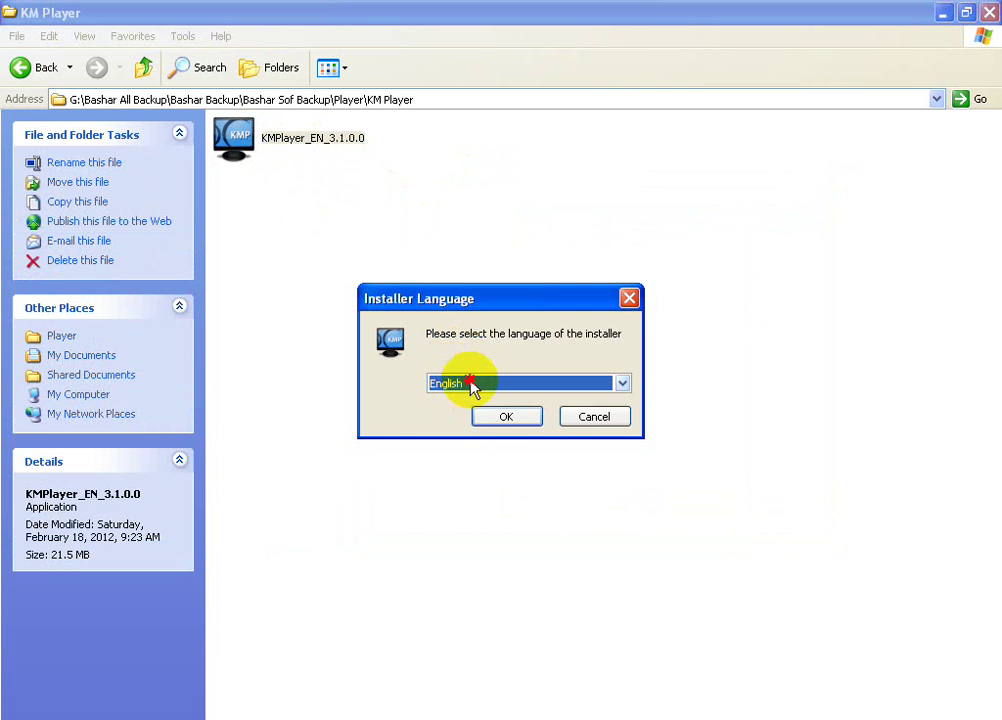
pyautogui.click(470, 384)
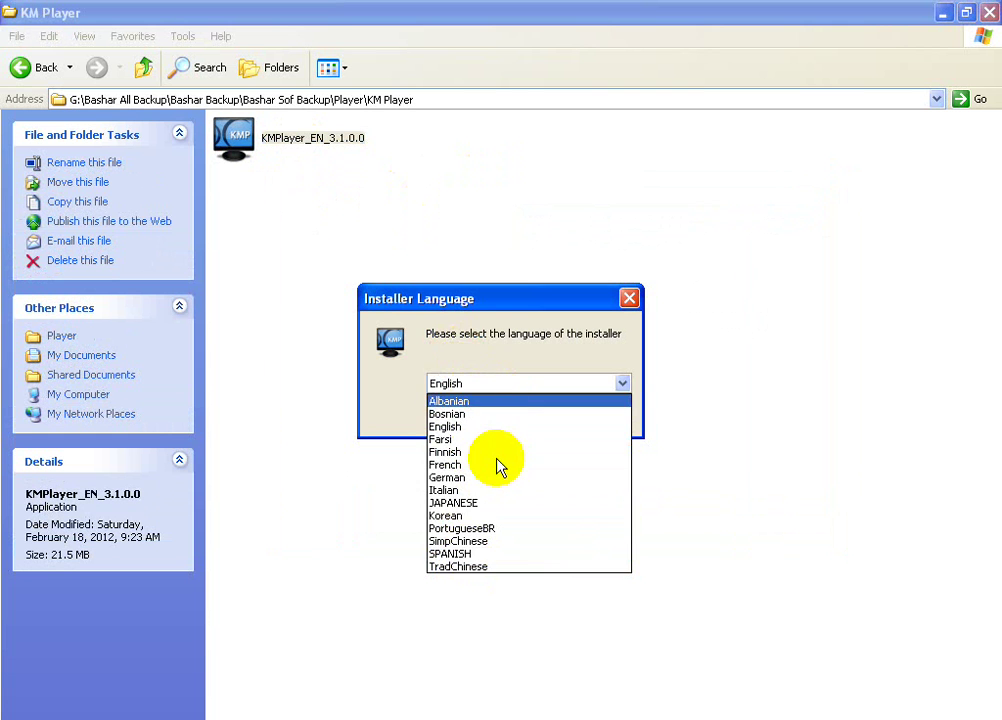
pyautogui.click(481, 388)
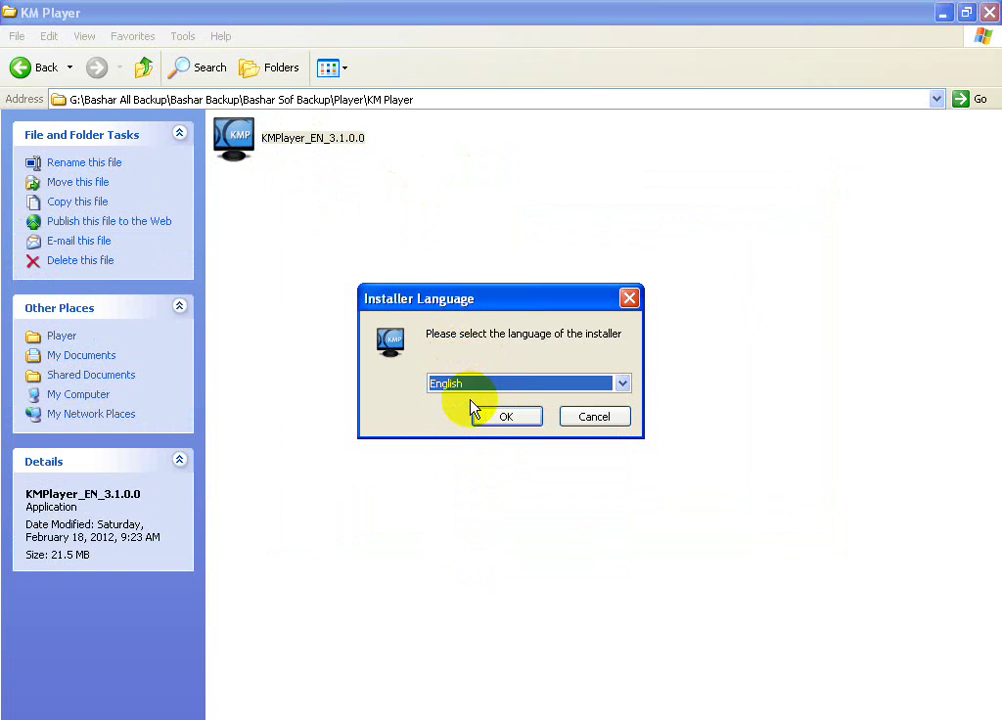
pyautogui.click(476, 384)
pyautogui.click(478, 357)
pyautogui.click(507, 418)
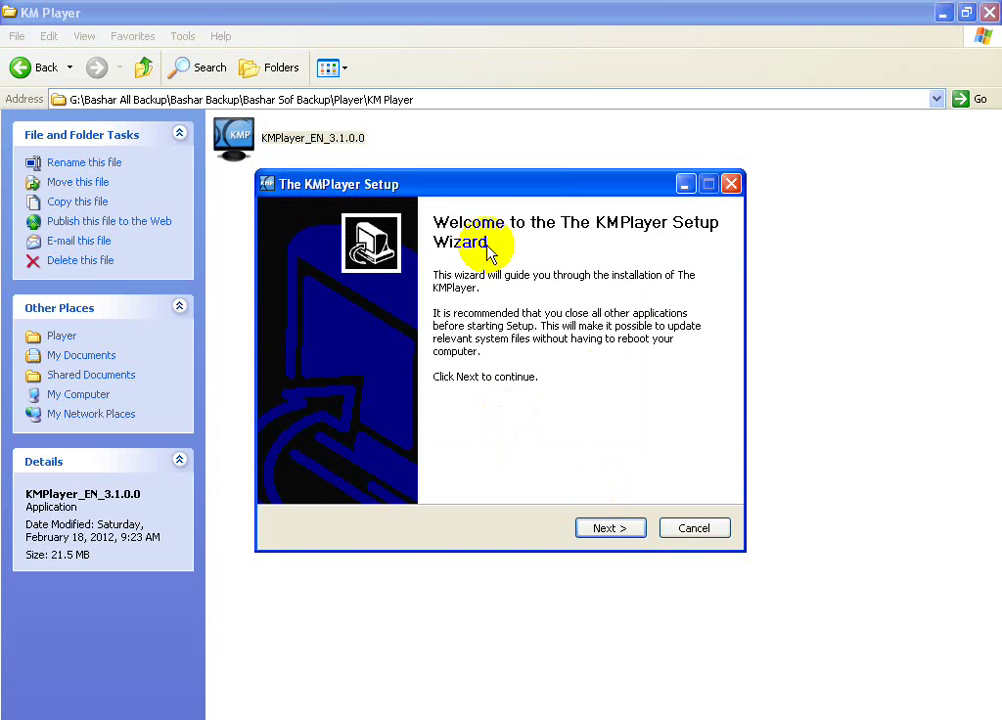
# - Accept the KMPlayer license agreement and run the installation with the default setup options
pyautogui.click(605, 527)
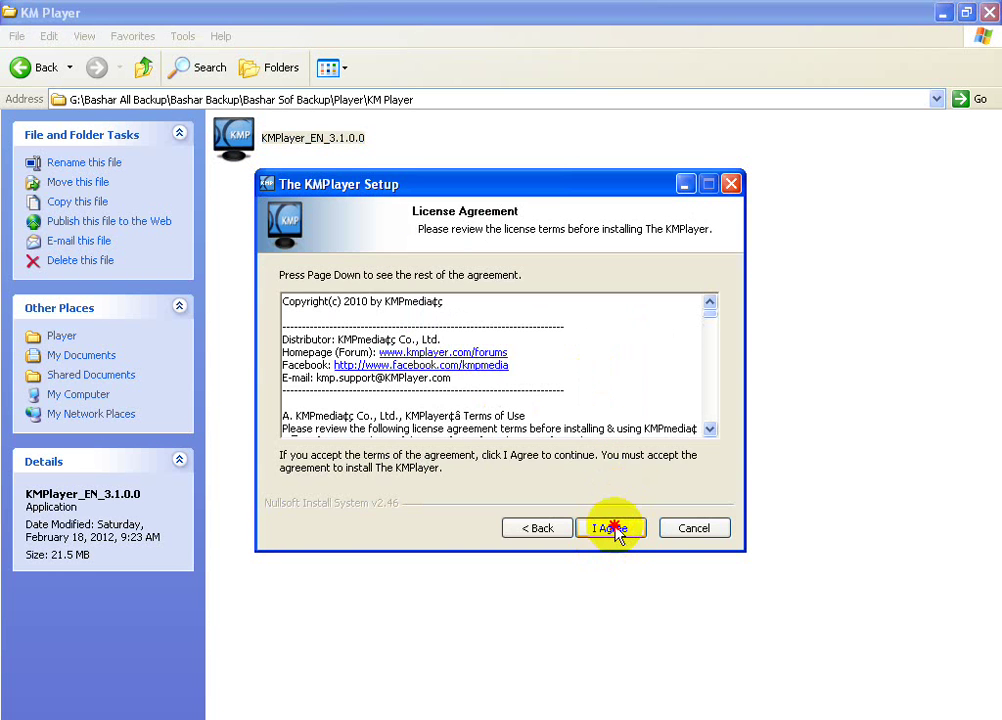
pyautogui.click(613, 529)
pyautogui.click(612, 529)
pyautogui.click(612, 529)
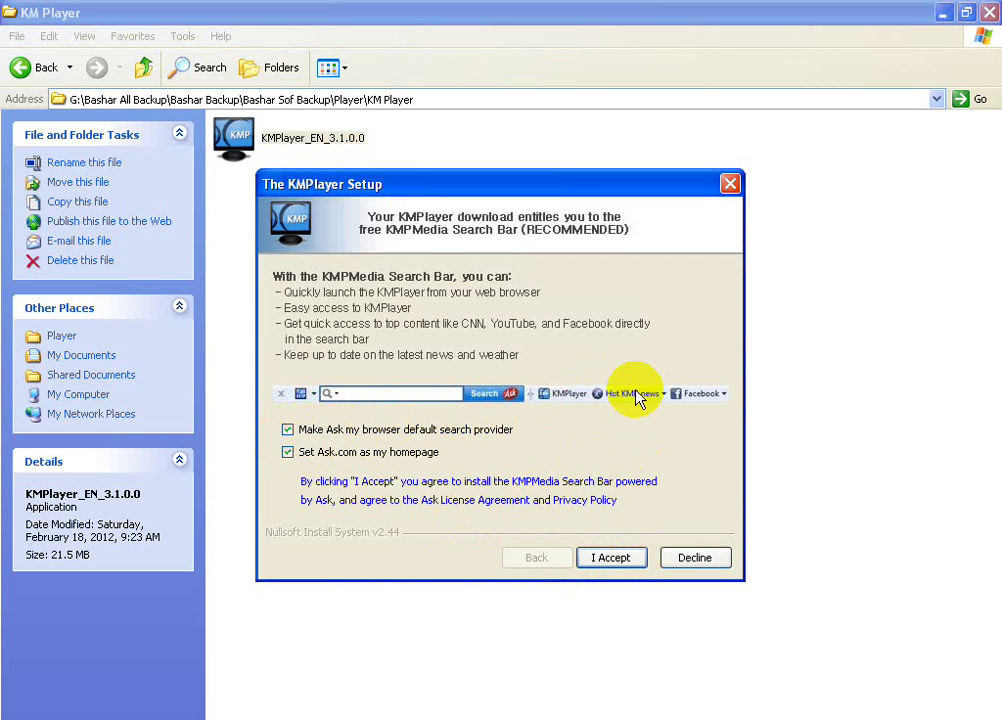
# - Exclude Ask as default search provider and Ask.com as homepage, and accept the KMPMedia Search Bar offer
pyautogui.click(330, 430)
pyautogui.click(336, 453)
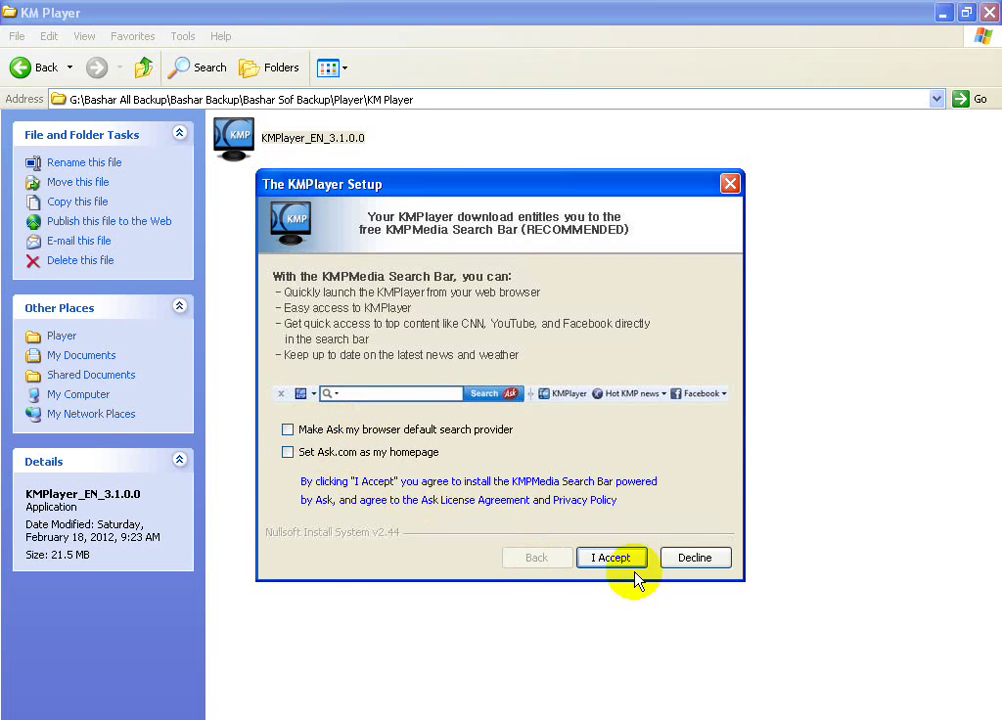
pyautogui.click(612, 558)
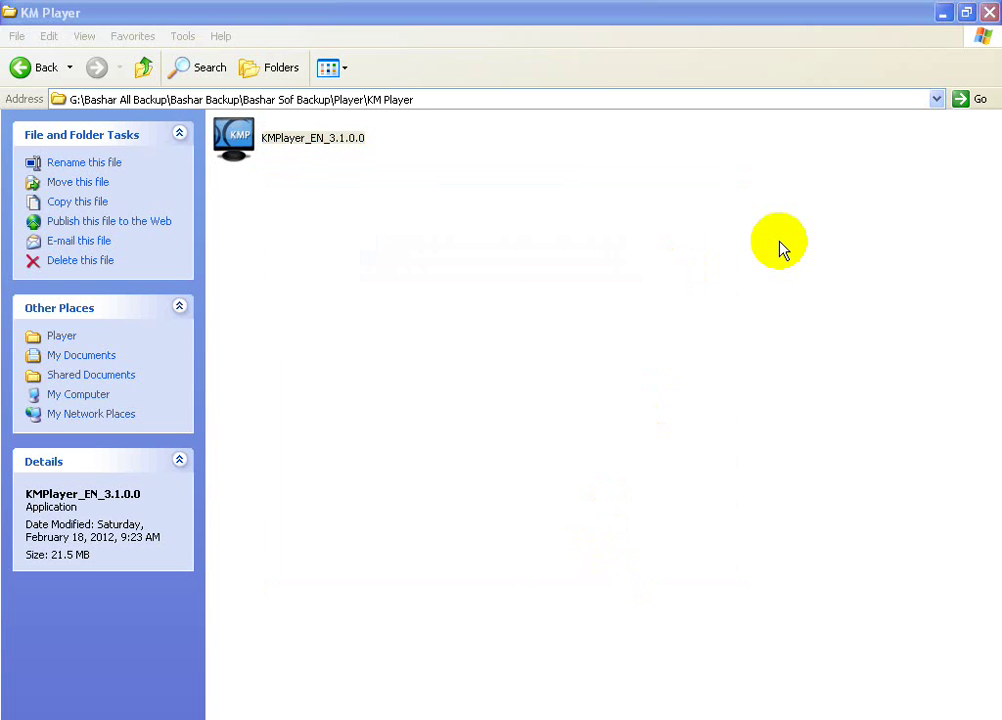
# - Minimize the KM Player folder window and finish the setup wizard with Run The KMPlayer enabled
pyautogui.click(944, 13)
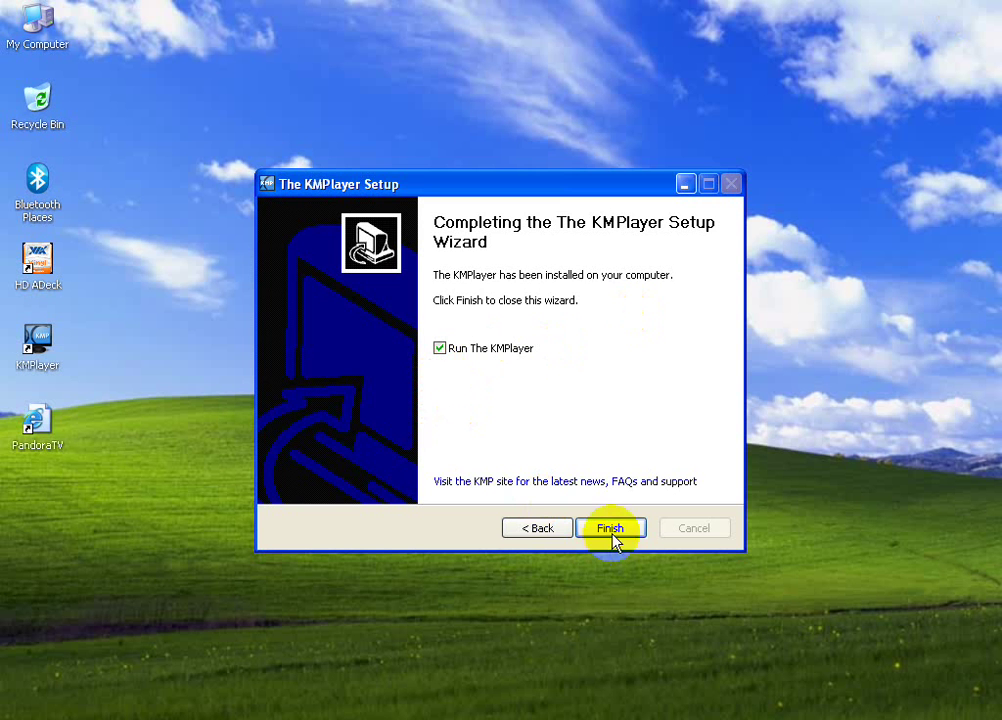
pyautogui.click(38, 422)
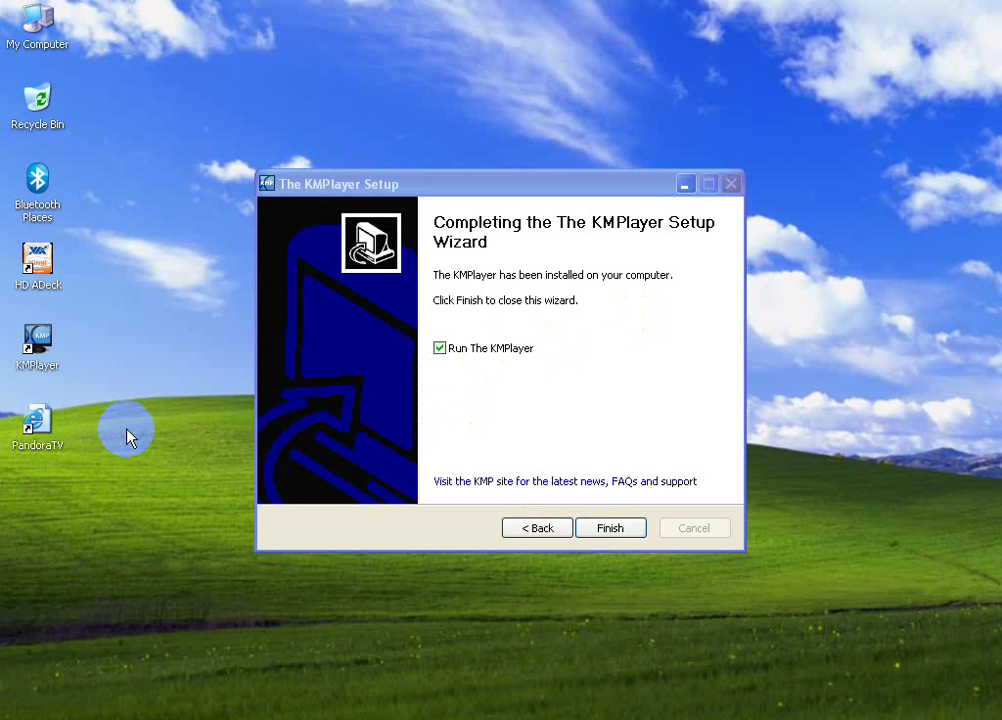
pyautogui.click(95, 443)
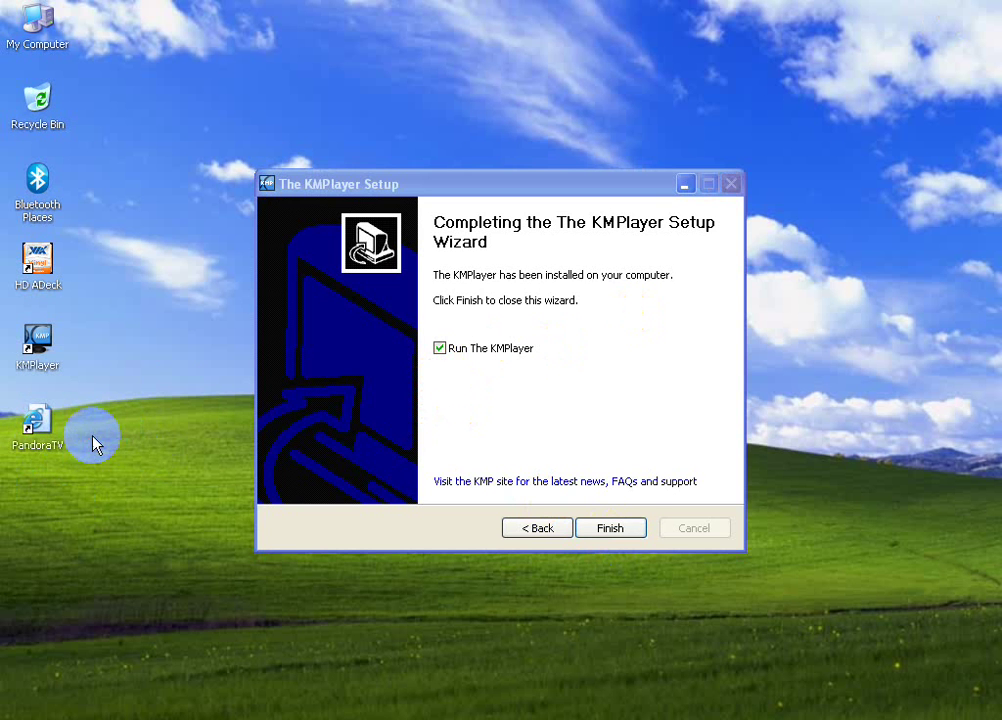
pyautogui.click(612, 530)
pyautogui.click(590, 589)
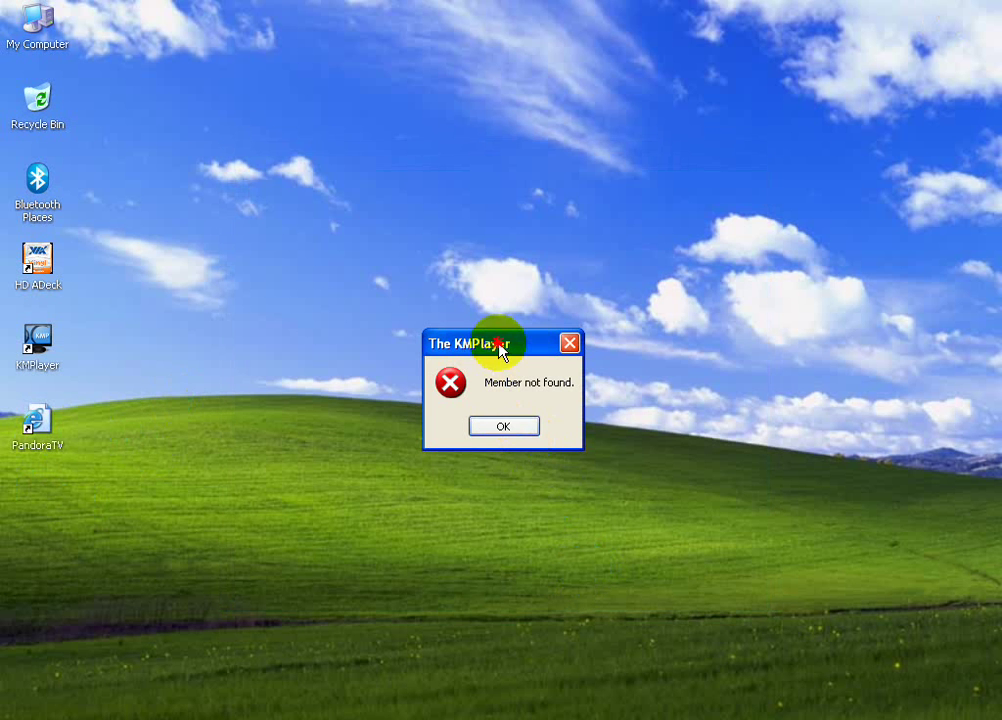
pyautogui.moveTo(497, 347); pyautogui.dragTo(437, 232)
pyautogui.rightClick(437, 232)
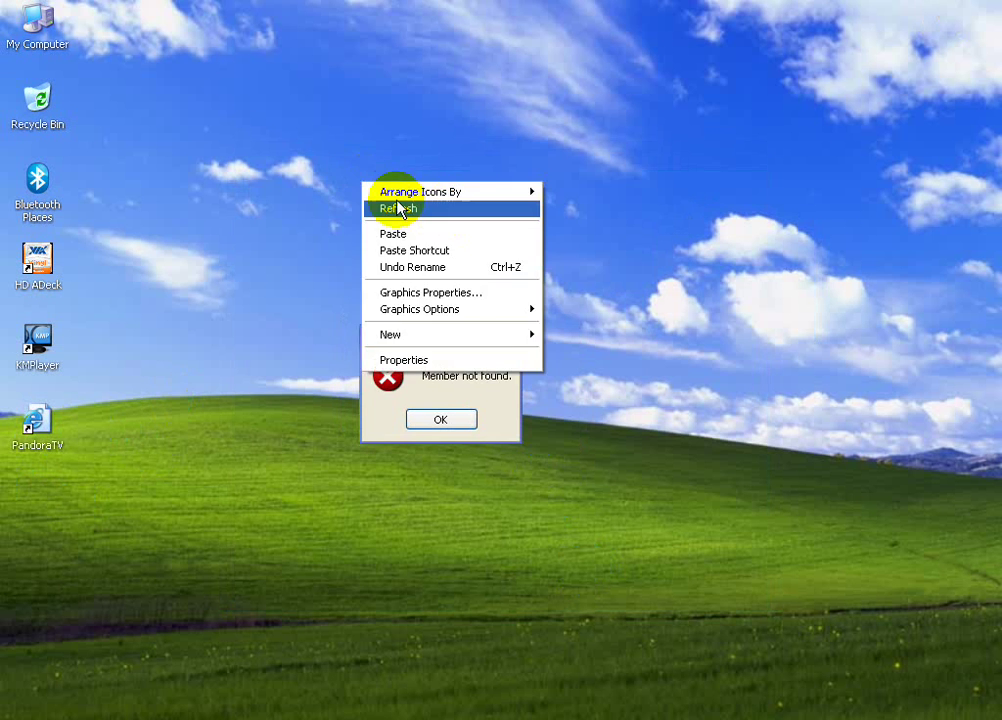
pyautogui.click(396, 208)
pyautogui.rightClick(415, 240)
pyautogui.click(415, 229)
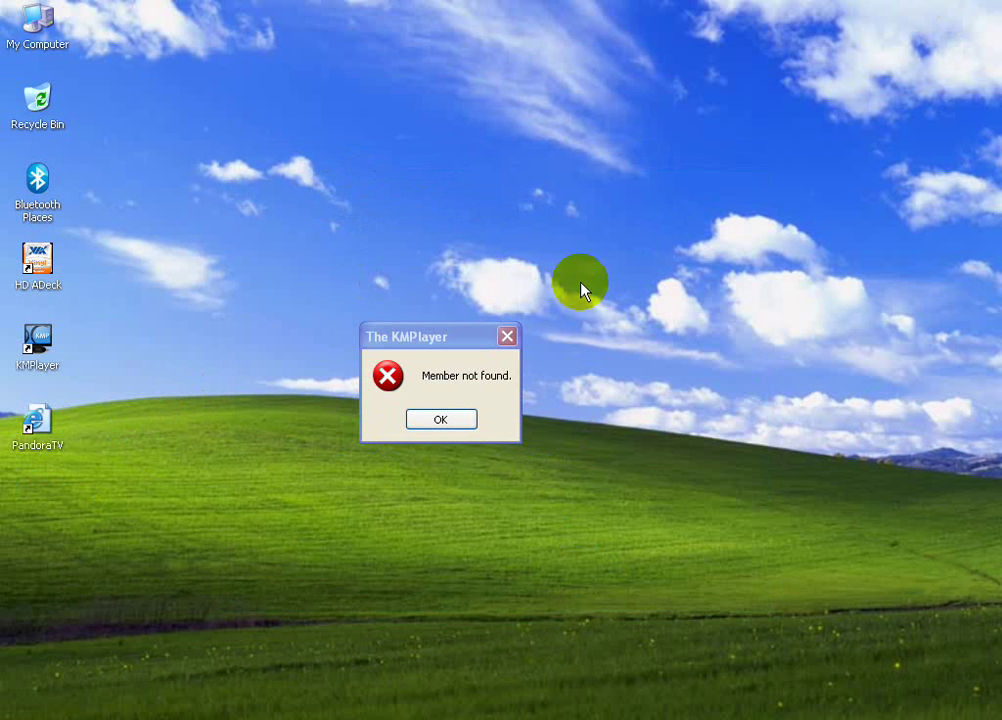
pyautogui.rightClick(489, 175)
pyautogui.click(512, 196)
pyautogui.rightClick(465, 173)
pyautogui.click(485, 198)
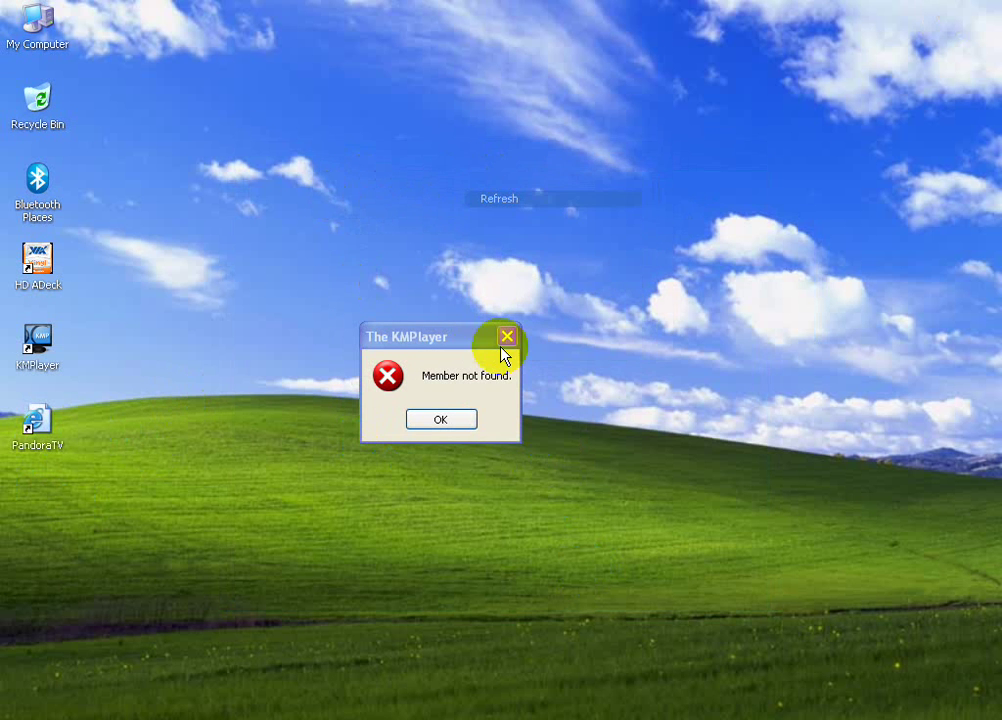
pyautogui.moveTo(631, 290); pyautogui.dragTo(276, 522)
pyautogui.rightClick(582, 120)
pyautogui.click(585, 141)
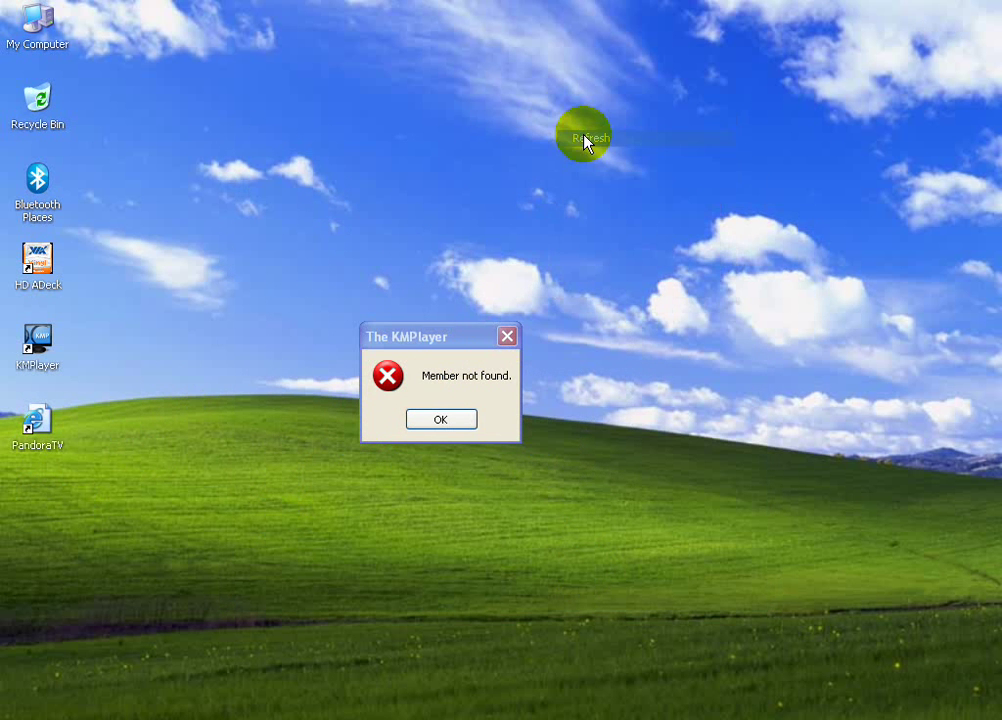
# - Dismiss the KMPlayer error message and refresh the desktop
pyautogui.click(463, 420)
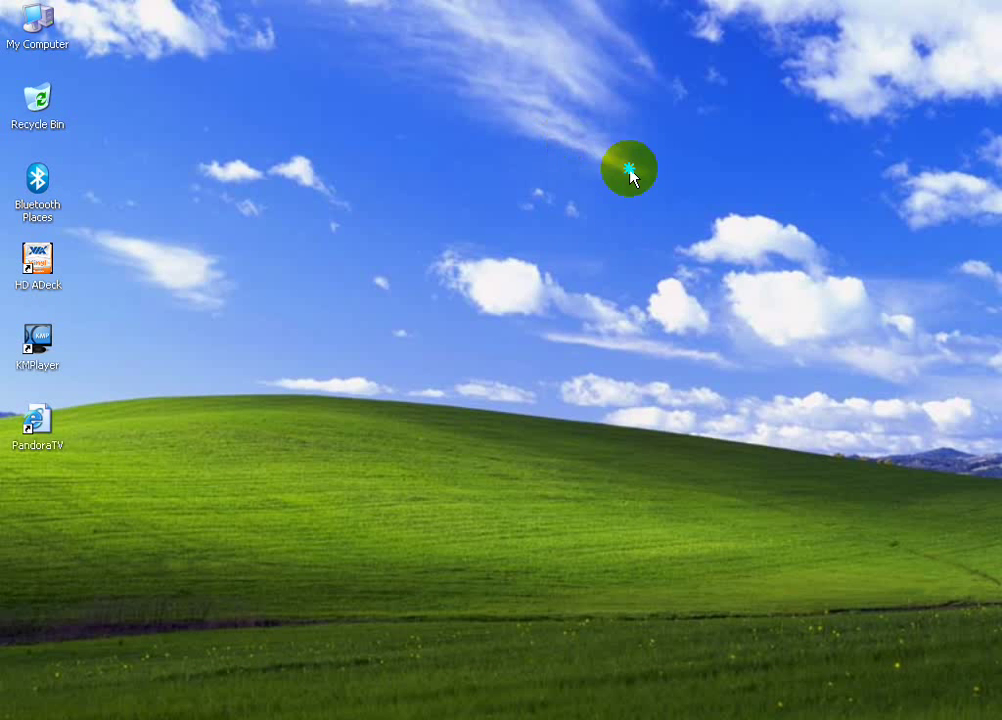
pyautogui.rightClick(631, 168)
pyautogui.click(650, 190)
pyautogui.click(313, 715)
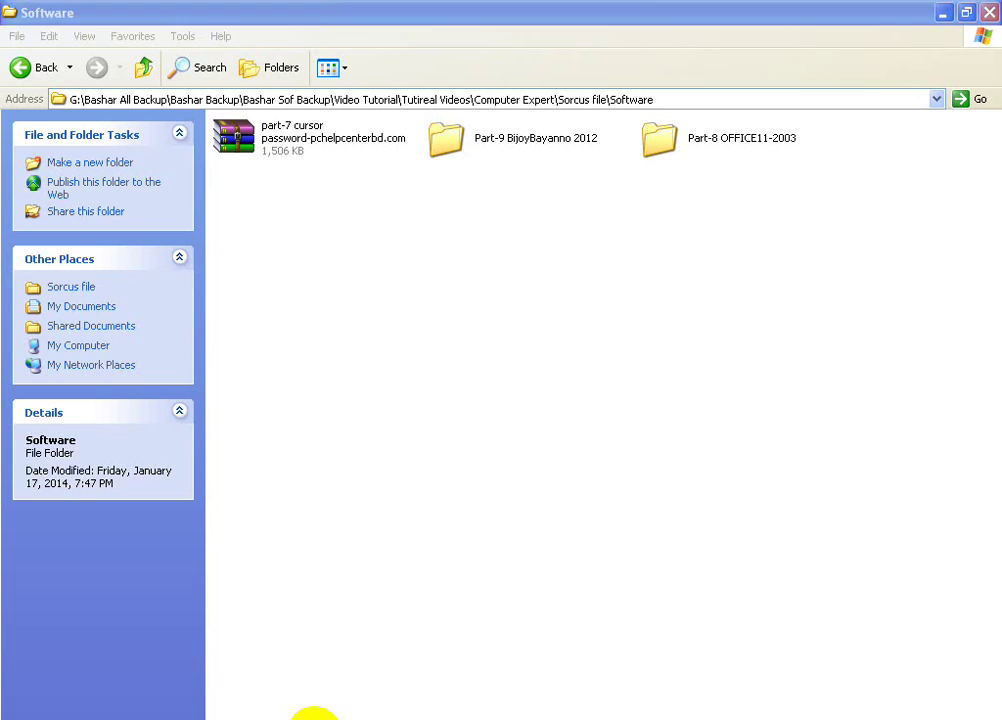
pyautogui.click(313, 715)
pyautogui.click(465, 712)
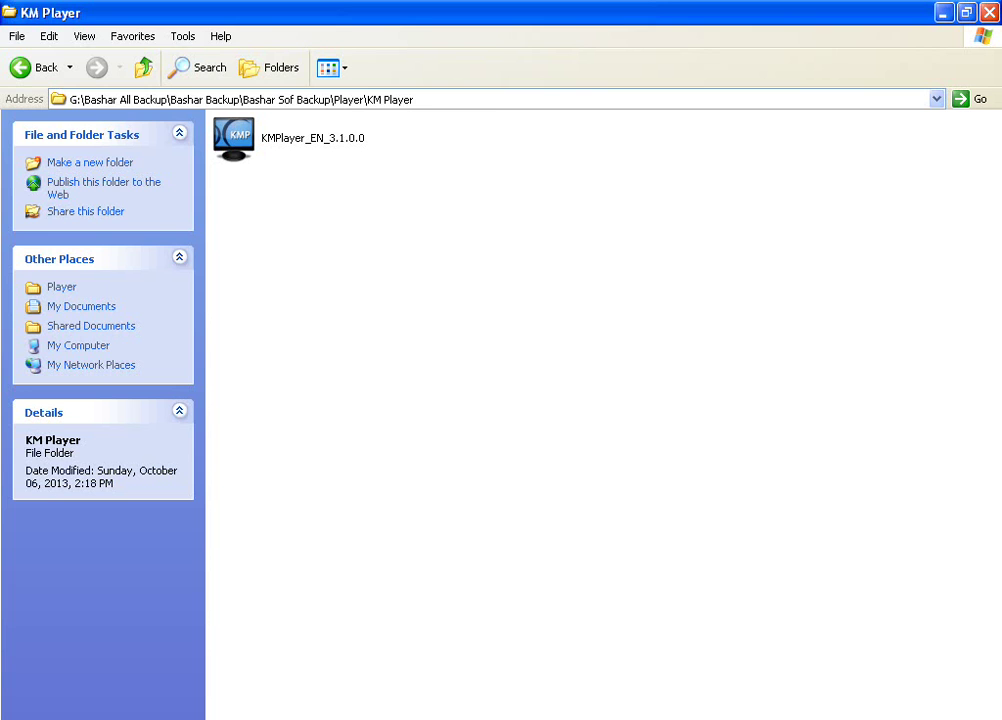
pyautogui.click(465, 712)
pyautogui.click(313, 715)
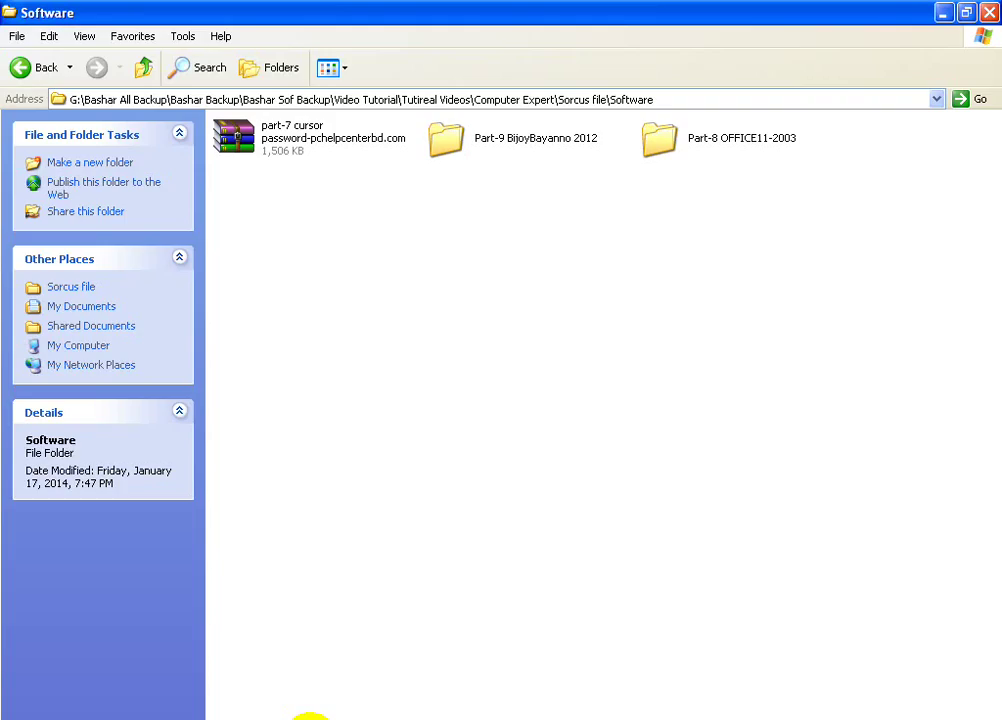
pyautogui.click(22, 67)
# - Switch to the SkypePortable folder window and go back to the software backup folder that contains Video Tutorial
pyautogui.click(150, 712)
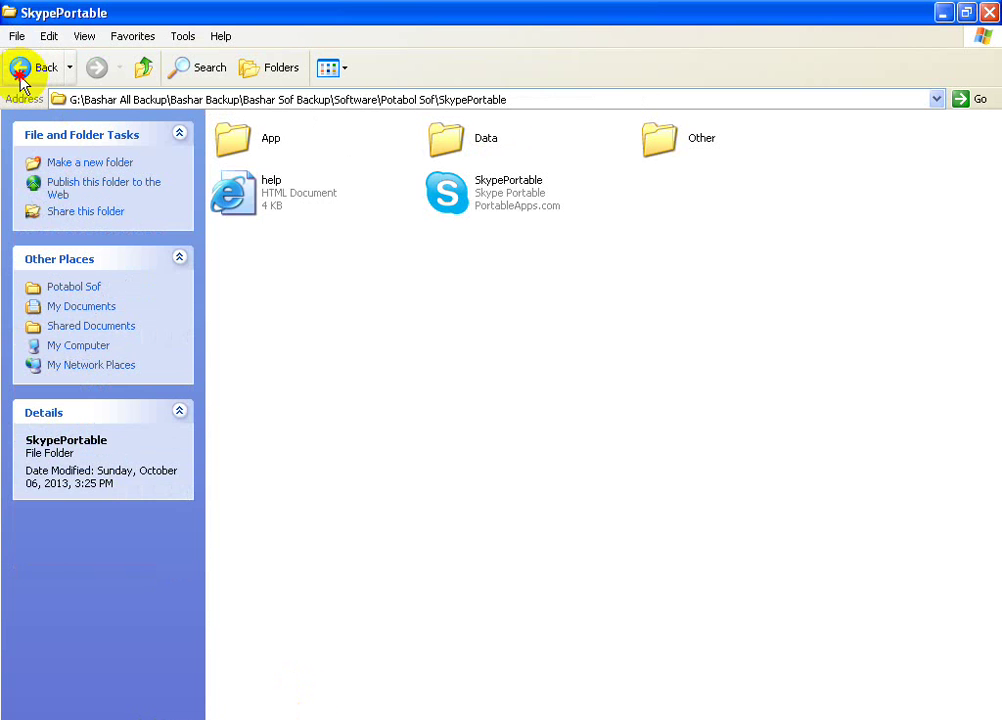
pyautogui.click(20, 67)
pyautogui.click(20, 67)
pyautogui.click(21, 72)
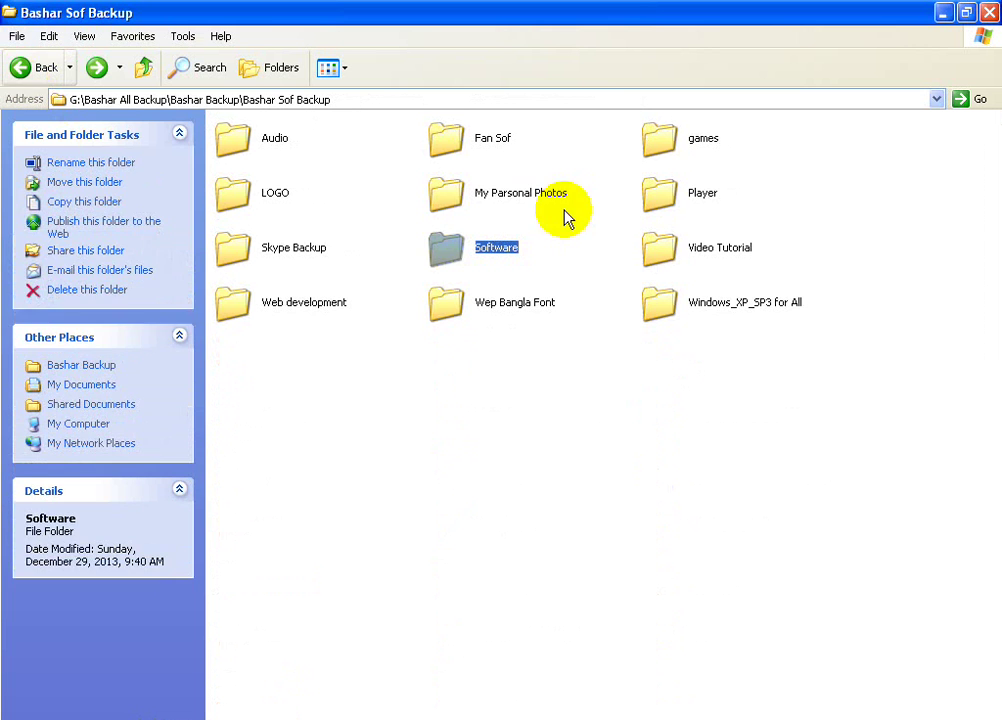
# - Open the folder Video Tutorial\Tutireal Videos\Computer Expert\Video Tutorial
pyautogui.doubleClick(690, 250)
pyautogui.doubleClick(280, 360)
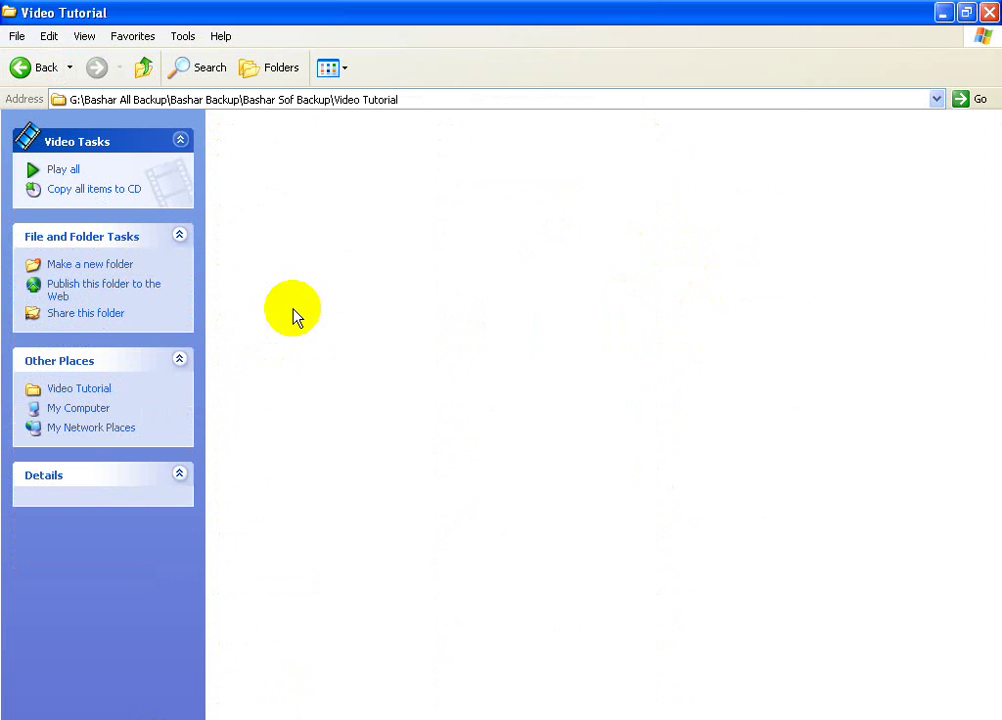
pyautogui.doubleClick(270, 170)
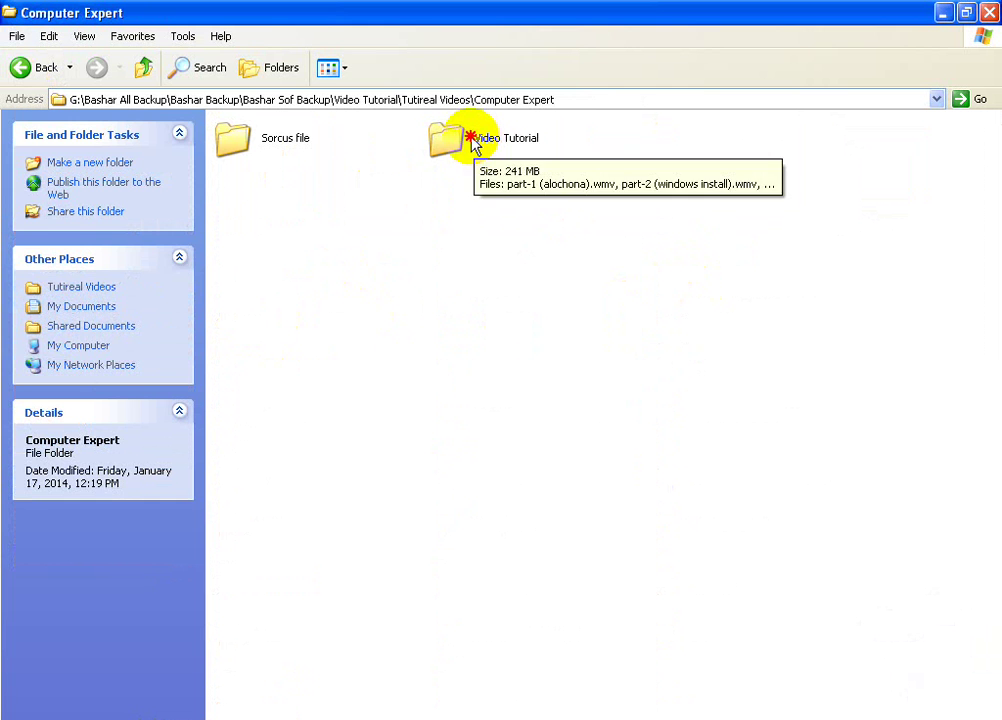
pyautogui.doubleClick(472, 142)
# - Play Part-9 Bijoy 52 install.wmv in KMPlayer from about 29 seconds, with the player window moved slightly down
pyautogui.doubleClick(510, 293)
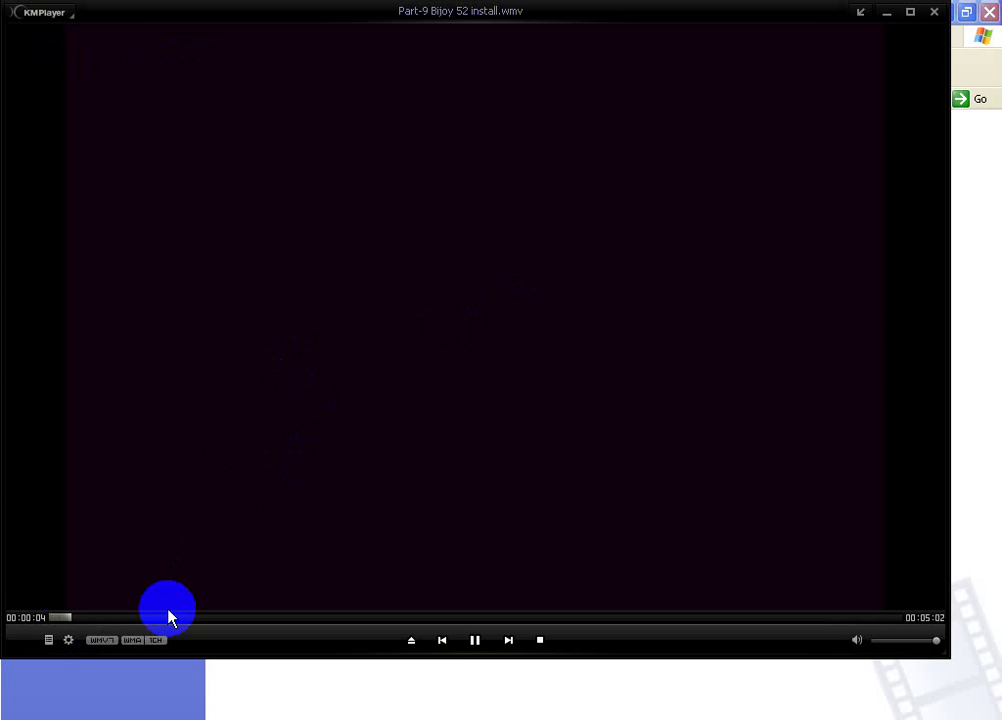
pyautogui.click(140, 618)
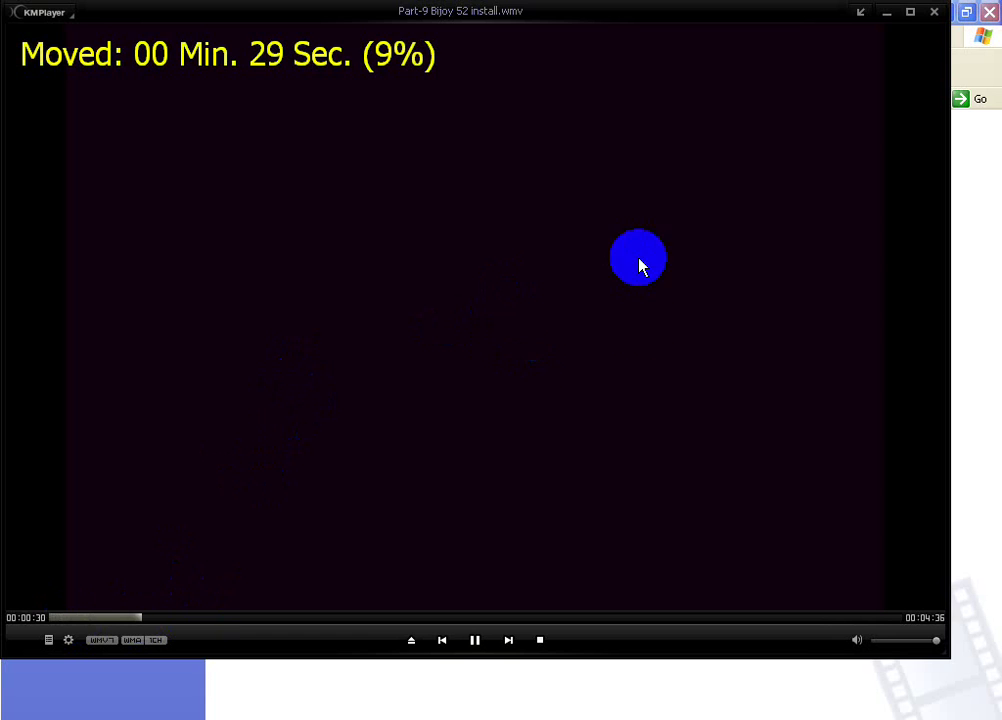
pyautogui.moveTo(640, 265); pyautogui.dragTo(672, 293)
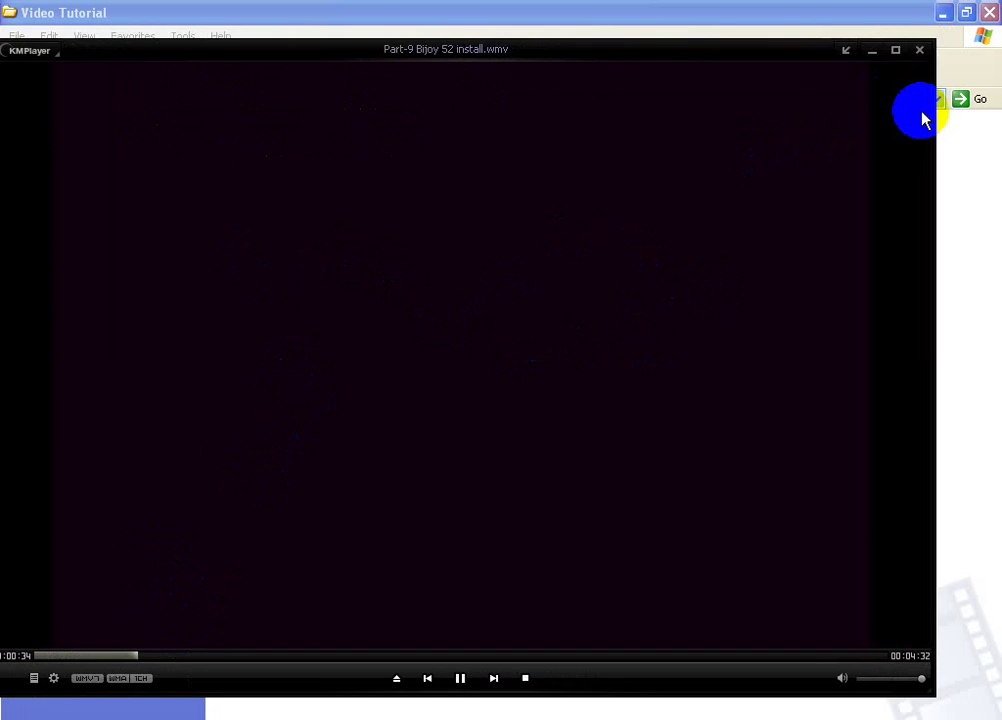
# - Close the KMPlayer video window and clear the open folder windows away to return to the desktop
pyautogui.click(921, 51)
pyautogui.rightClick(739, 337)
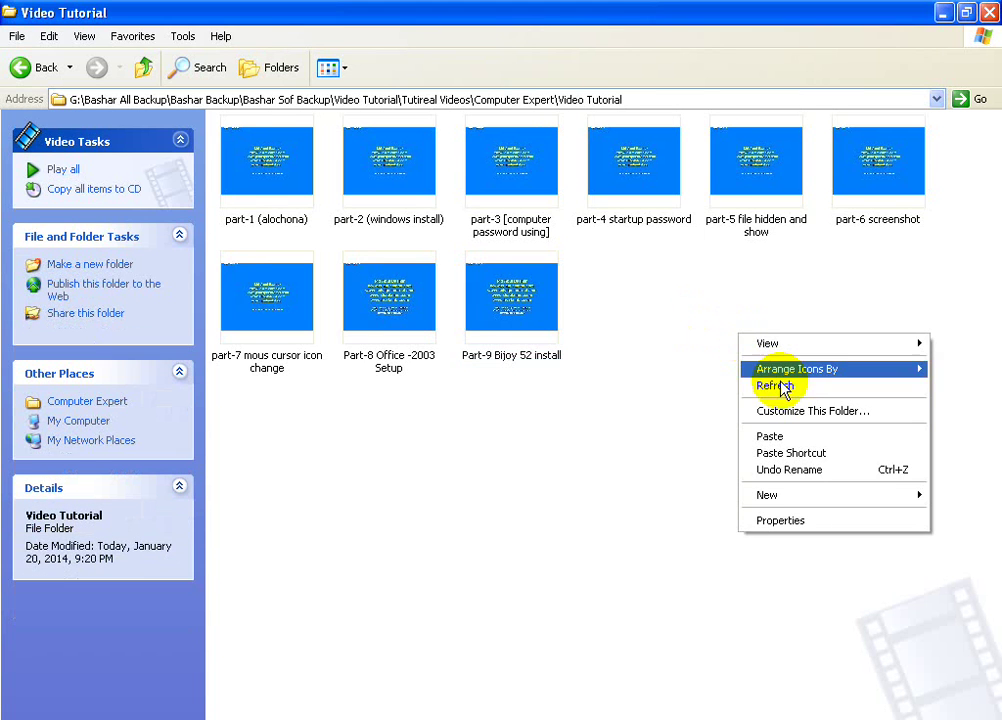
pyautogui.click(463, 546)
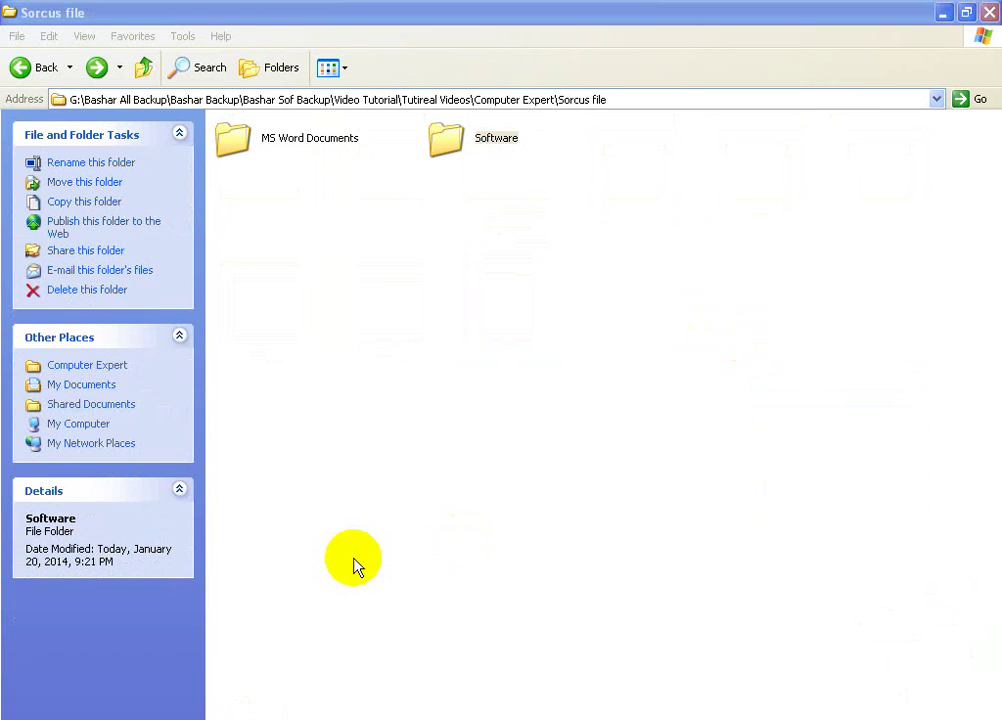
pyautogui.press('F2')
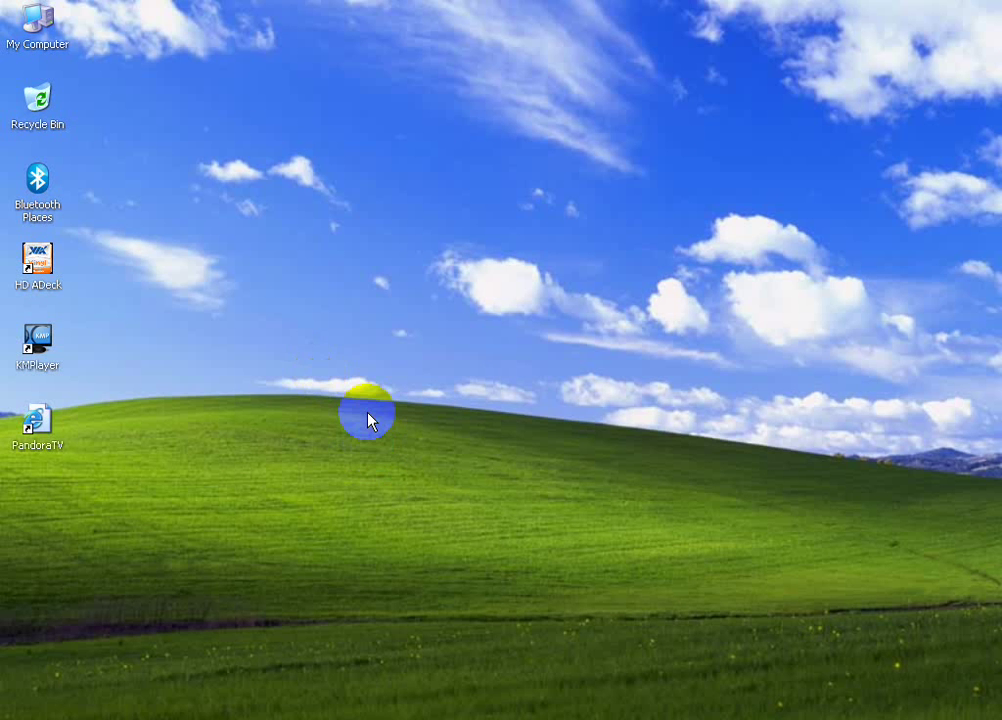
pyautogui.rightClick(322, 374)
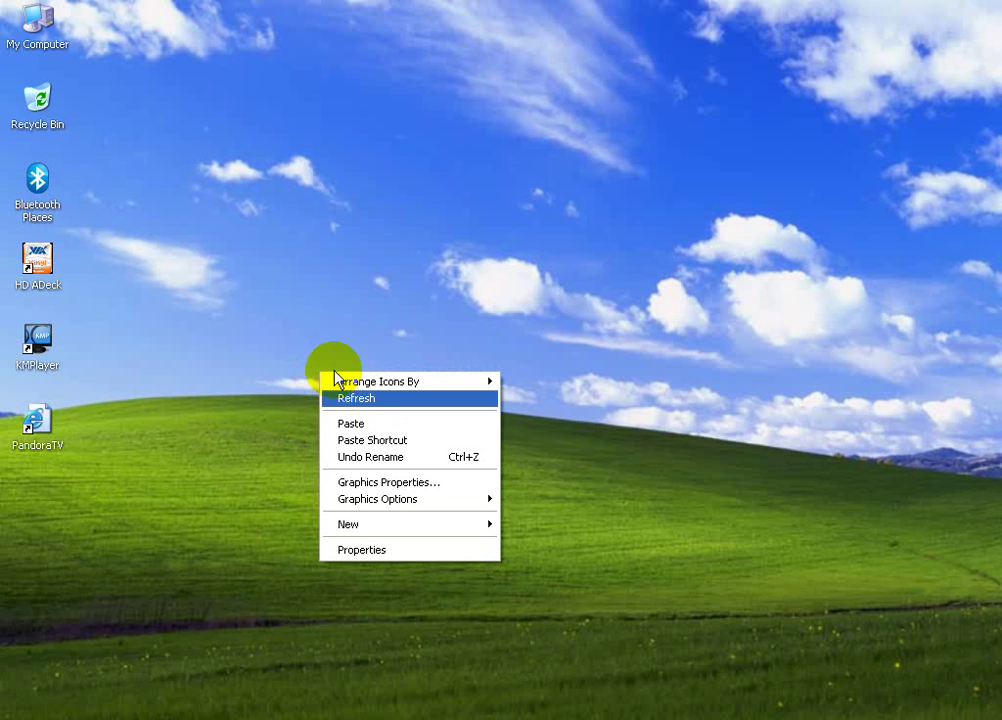
pyautogui.click(266, 546)
pyautogui.moveTo(221, 577); pyautogui.dragTo(36, 105)
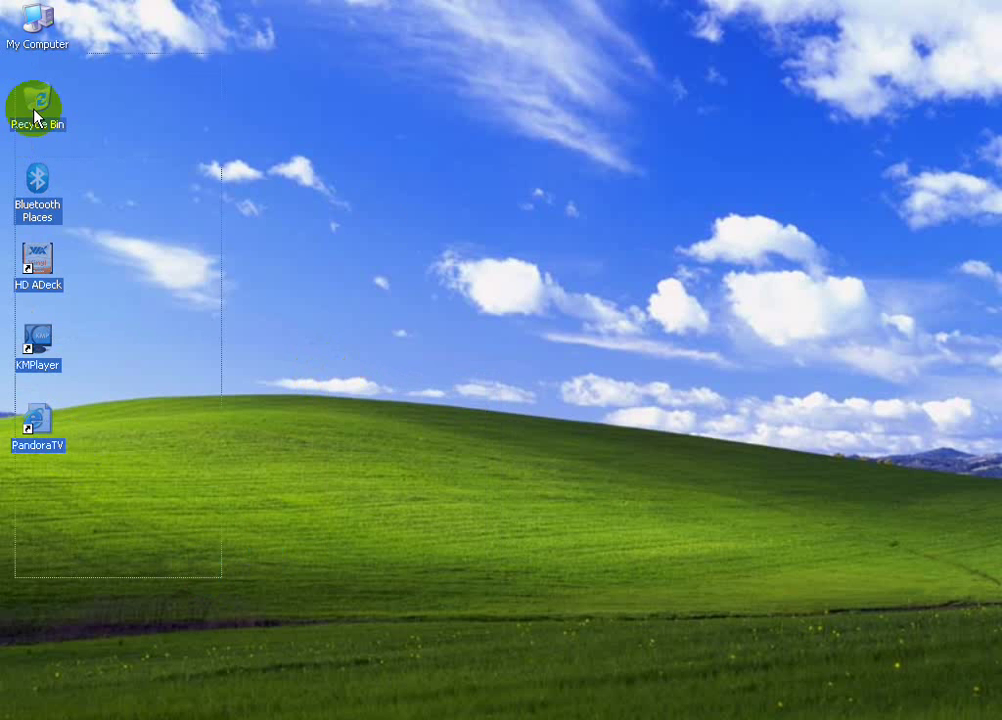
pyautogui.rightClick(367, 224)
pyautogui.click(385, 252)
pyautogui.rightClick(310, 223)
pyautogui.click(340, 248)
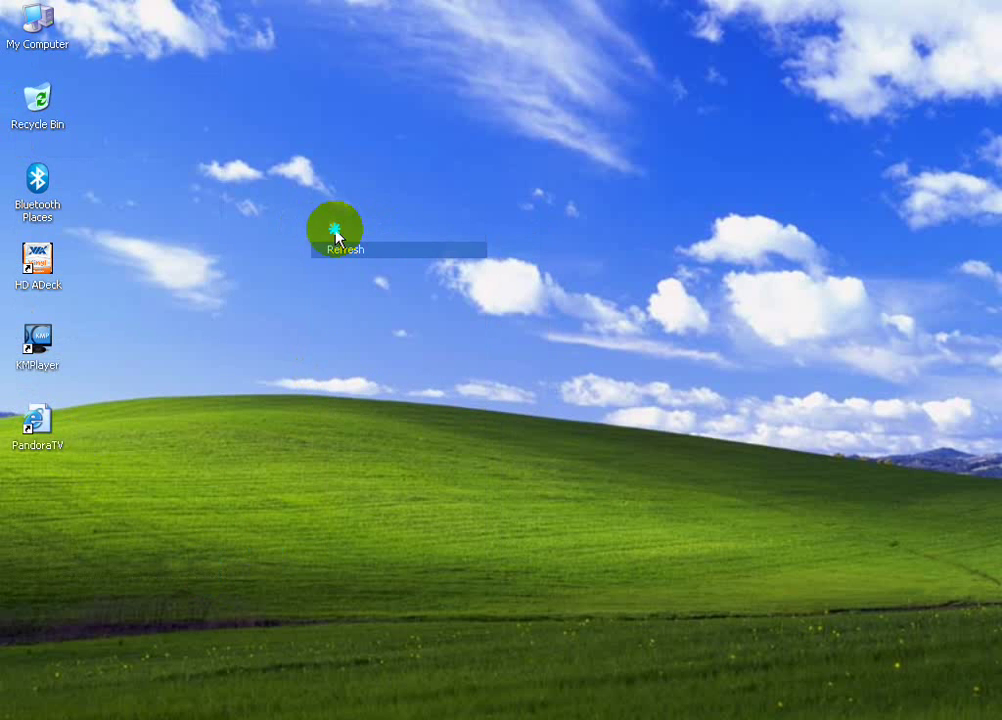
pyautogui.rightClick(333, 225)
pyautogui.click(398, 257)
pyautogui.rightClick(304, 215)
pyautogui.click(374, 250)
pyautogui.rightClick(310, 224)
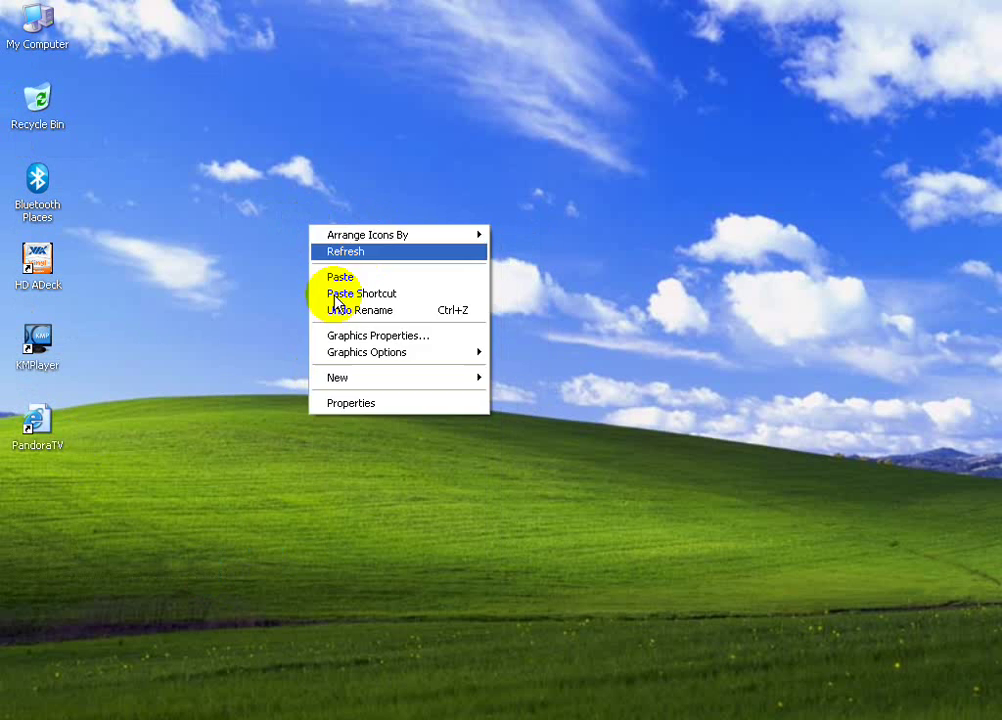
pyautogui.click(336, 251)
pyautogui.rightClick(182, 360)
pyautogui.click(20, 452)
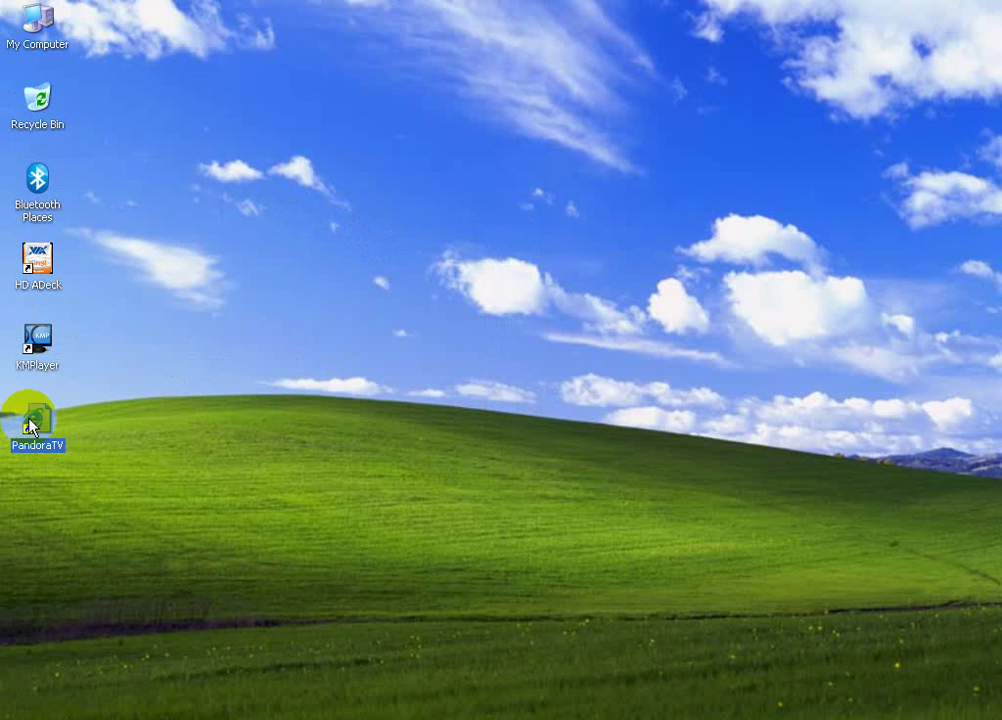
pyautogui.doubleClick(40, 435)
pyautogui.rightClick(179, 313)
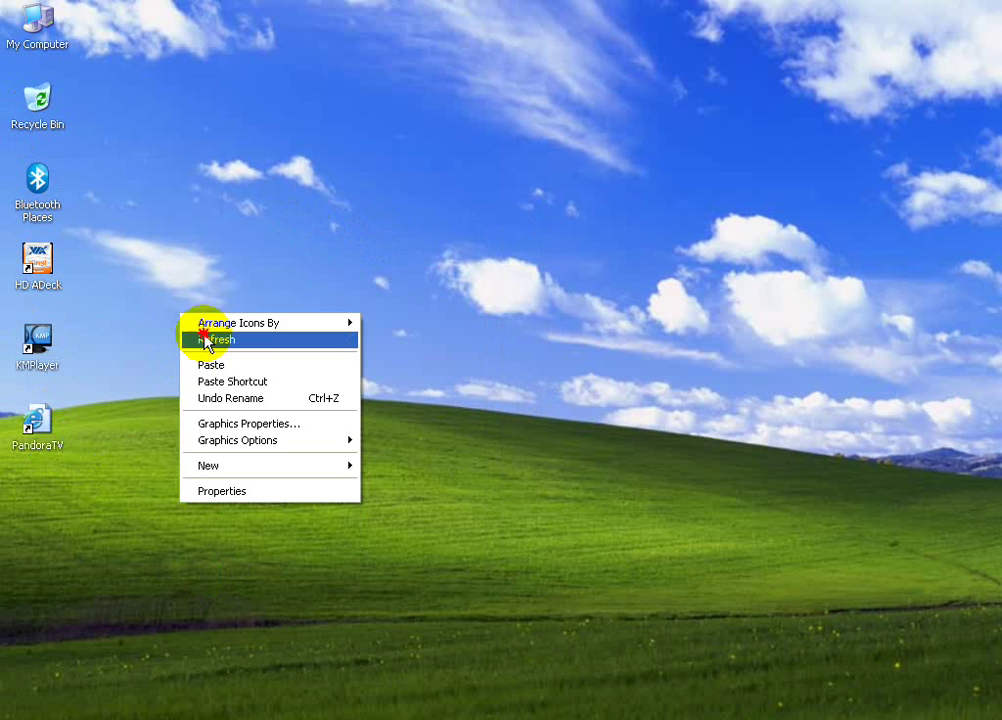
pyautogui.click(208, 340)
pyautogui.rightClick(161, 293)
pyautogui.click(210, 325)
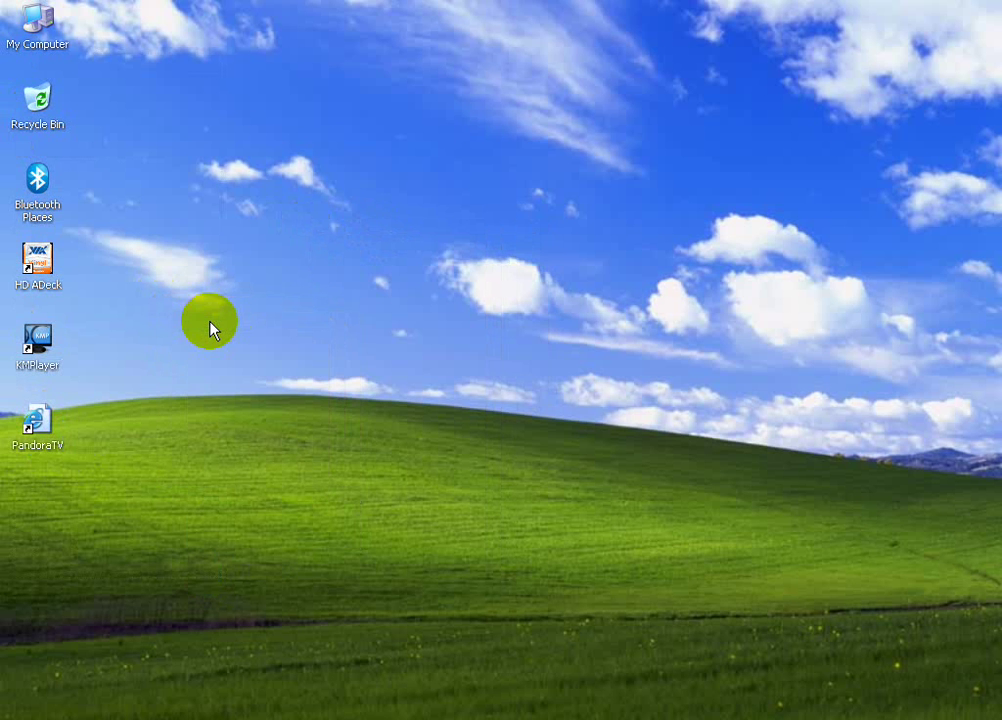
pyautogui.rightClick(198, 310)
pyautogui.click(246, 337)
pyautogui.rightClick(219, 322)
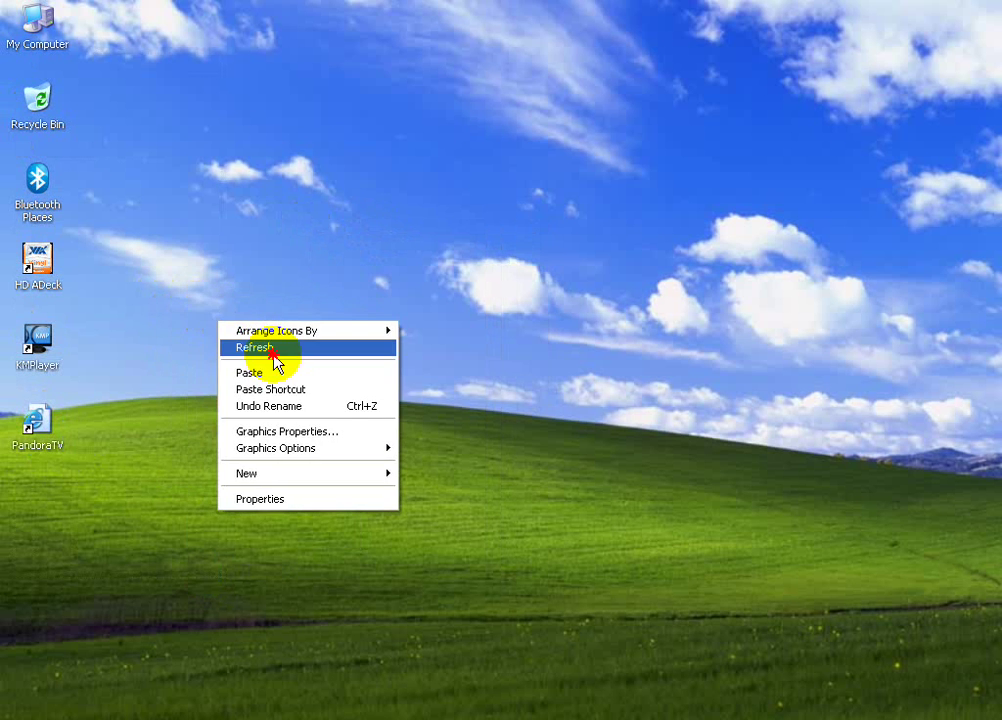
pyautogui.click(272, 350)
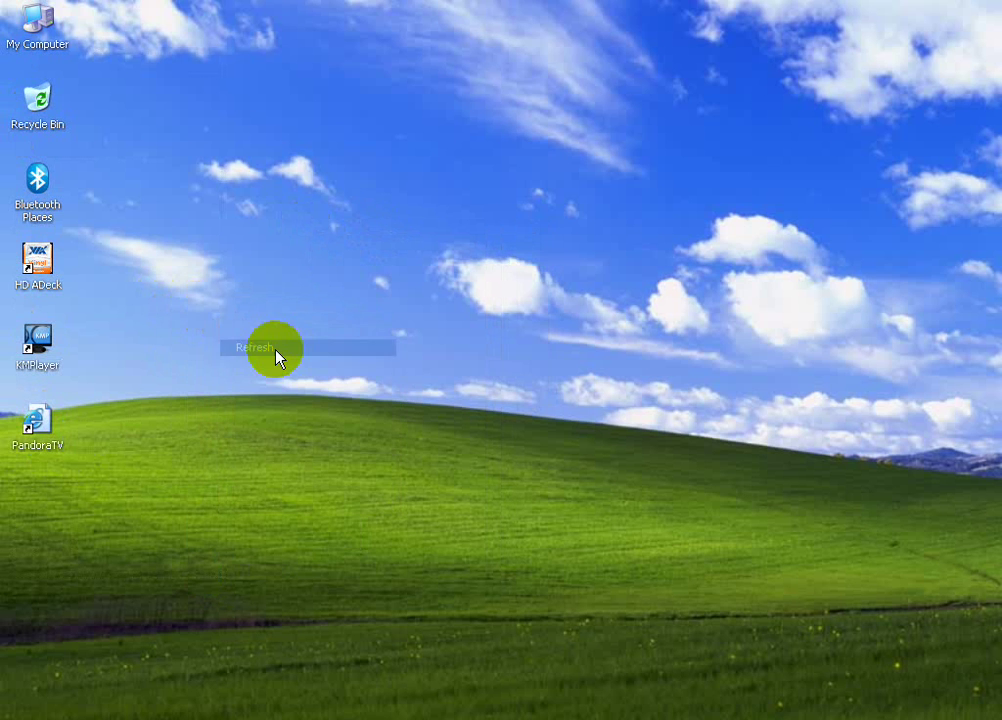
# - Look through the contents of drive G: from My Computer and close the window
pyautogui.doubleClick(40, 22)
pyautogui.doubleClick(510, 318)
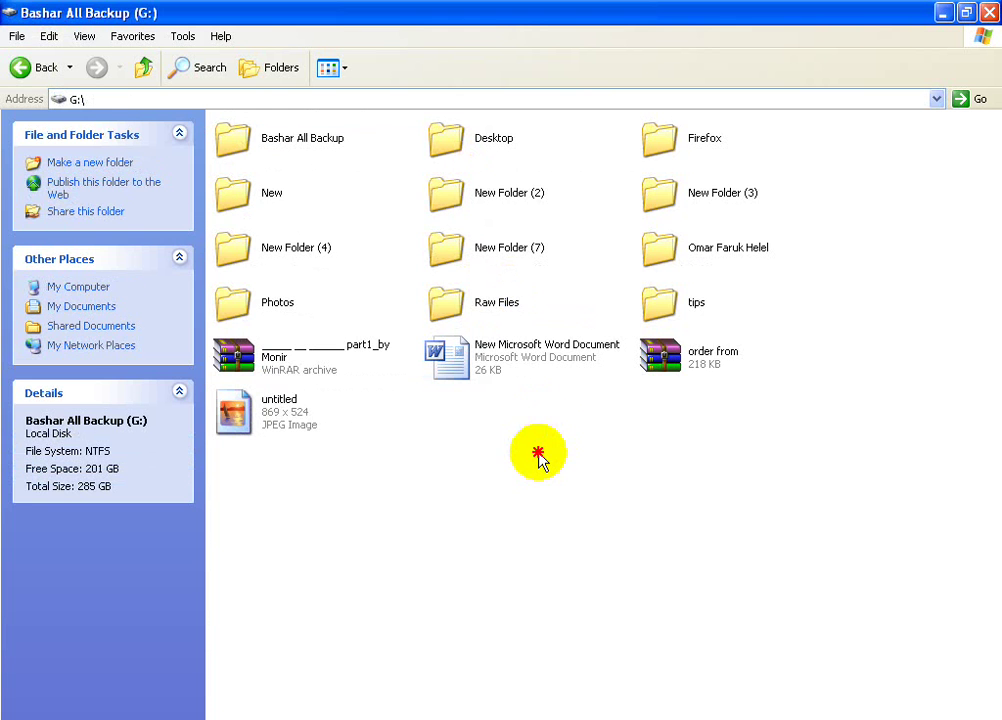
pyautogui.rightClick(527, 453)
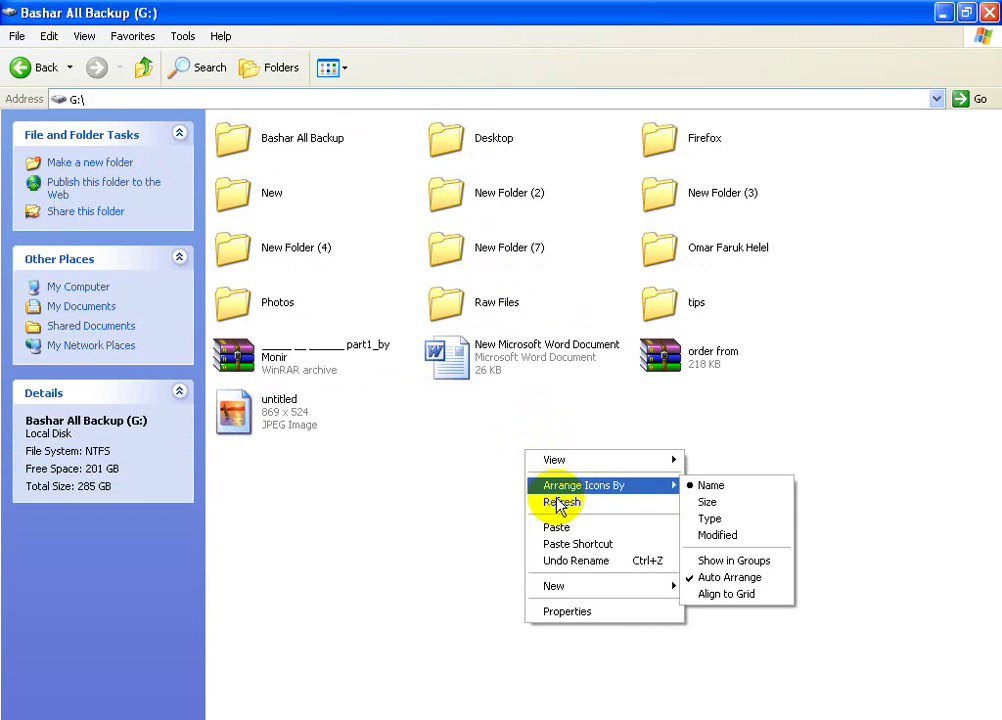
pyautogui.click(560, 503)
pyautogui.press('BackSpace')
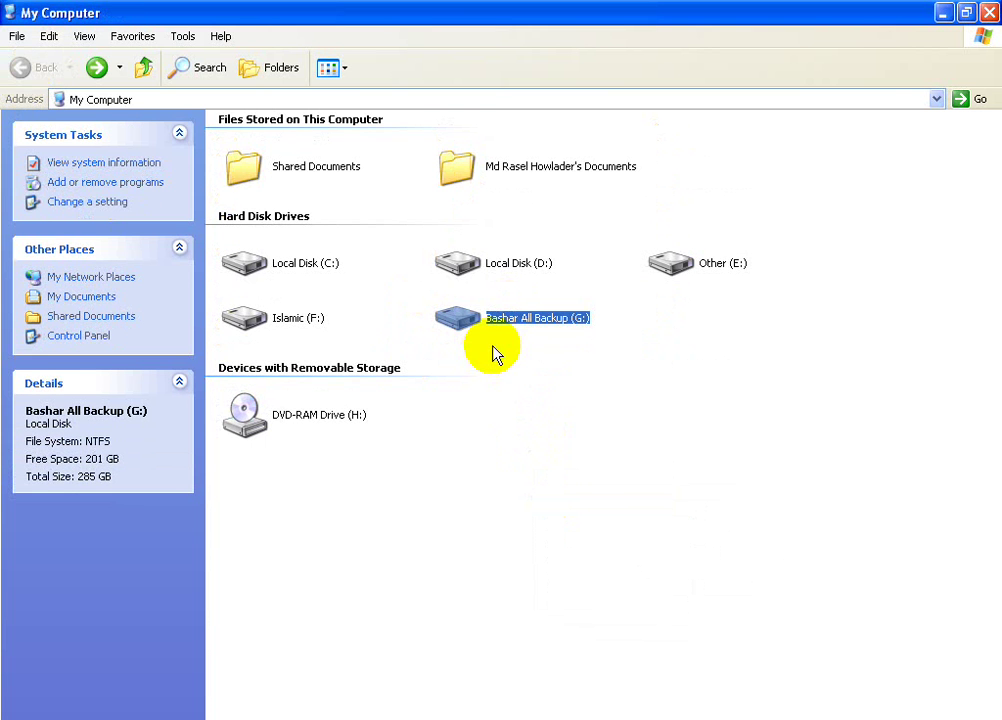
pyautogui.click(493, 418)
pyautogui.click(990, 12)
pyautogui.rightClick(441, 212)
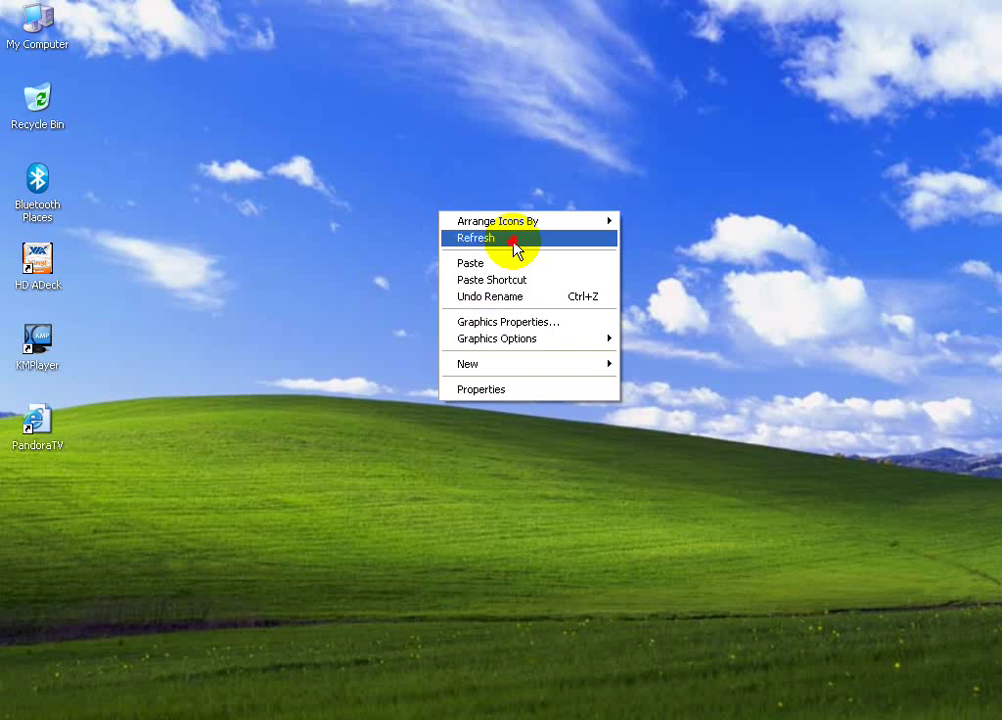
pyautogui.click(512, 238)
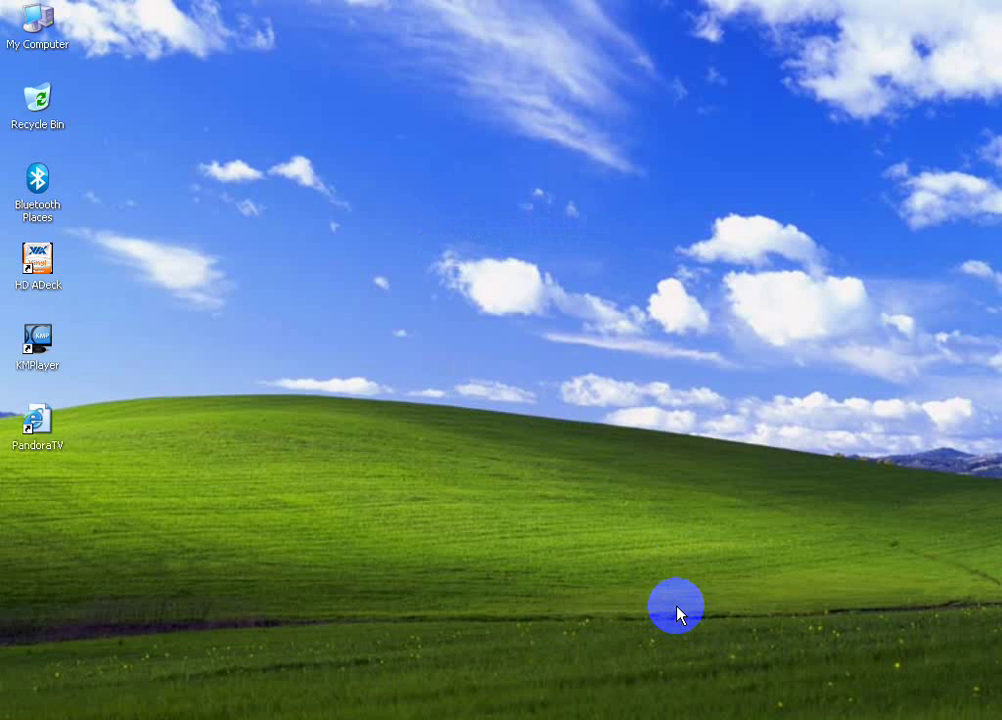
pyautogui.rightClick(349, 310)
pyautogui.click(385, 333)
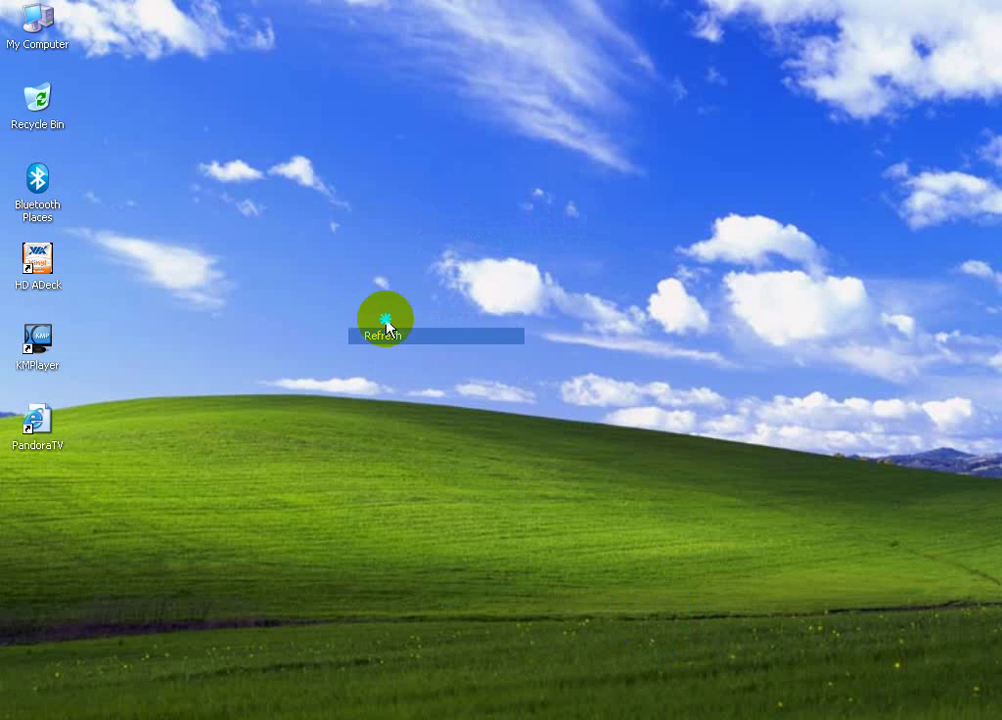
pyautogui.rightClick(389, 320)
pyautogui.click(420, 347)
pyautogui.rightClick(387, 296)
pyautogui.click(452, 325)
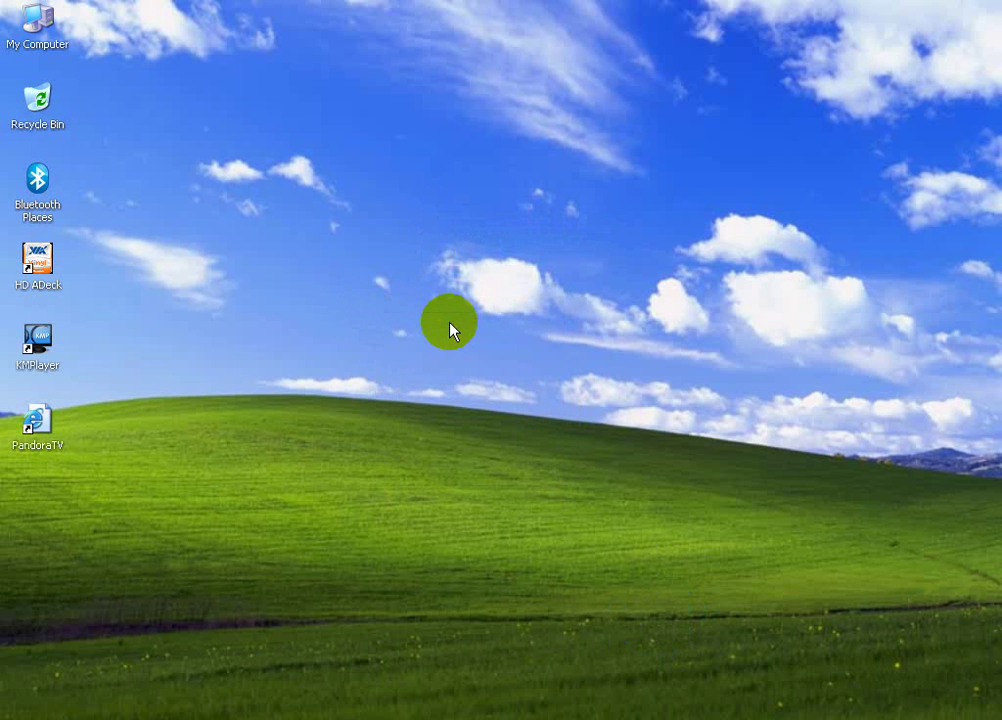